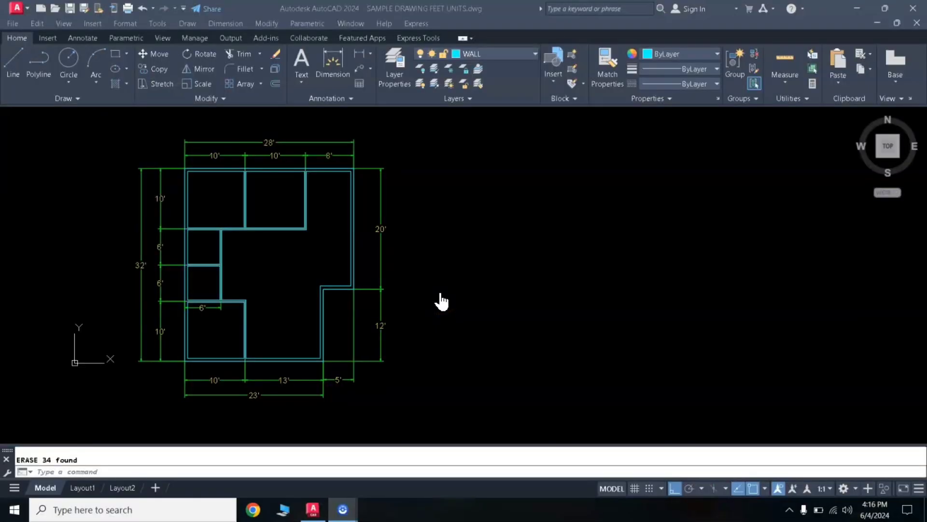
# Pan and zoom until the whole floor plan is back in view
pyautogui.moveTo(356, 273); pyautogui.dragTo(445, 269, button='middle')
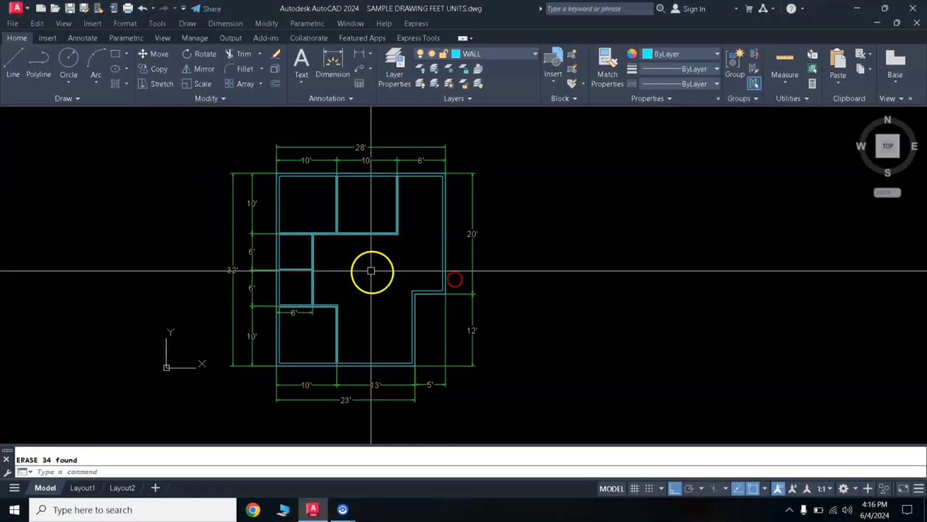
pyautogui.scroll(2, 371, 271)
pyautogui.scroll(-3, 368, 269)
pyautogui.scroll(1, 368, 257)
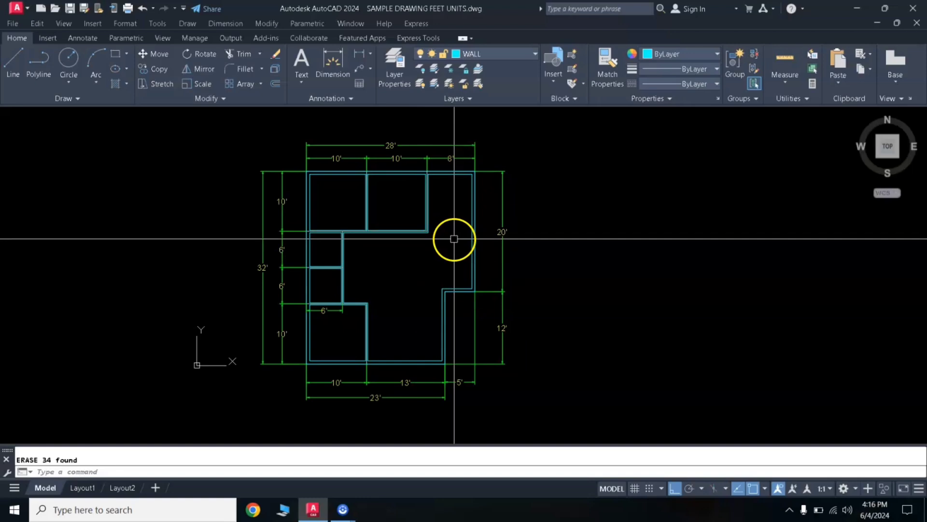
pyautogui.moveTo(449, 236); pyautogui.dragTo(321, 250, button='middle')
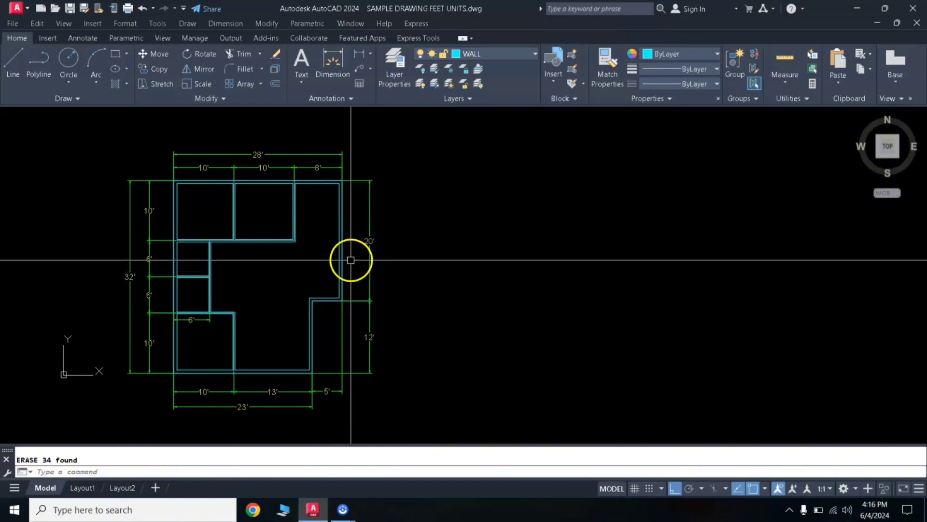
pyautogui.scroll(2, 275, 265)
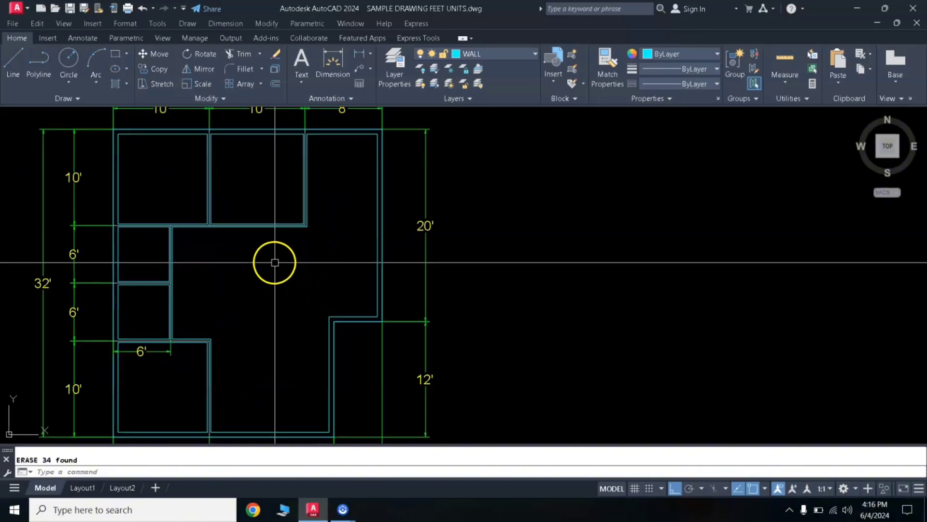
pyautogui.scroll(-2, 275, 258)
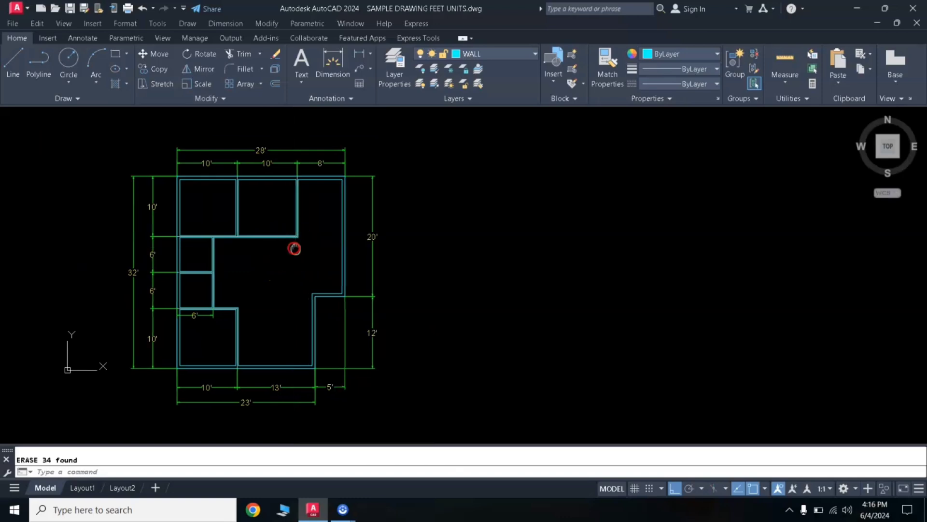
pyautogui.moveTo(296, 248); pyautogui.dragTo(291, 247, button='middle')
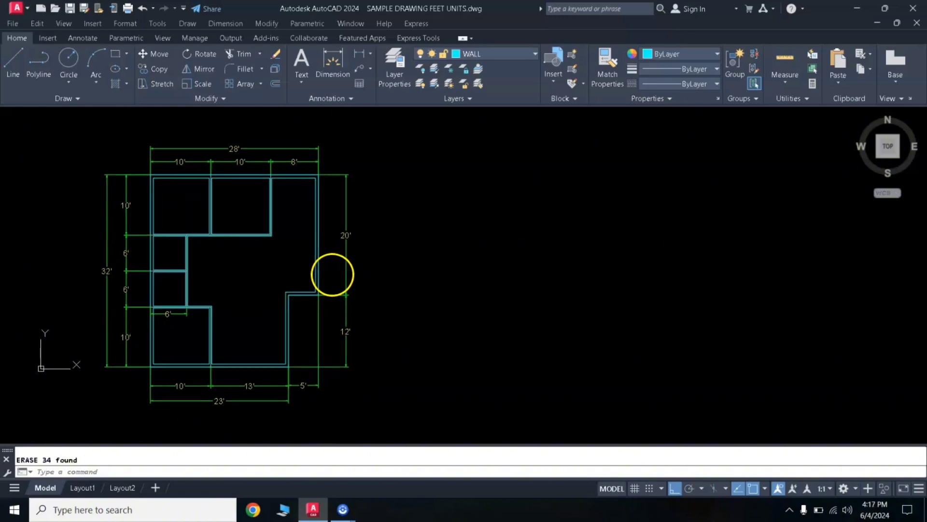
pyautogui.moveTo(333, 274); pyautogui.dragTo(313, 271, button='middle')
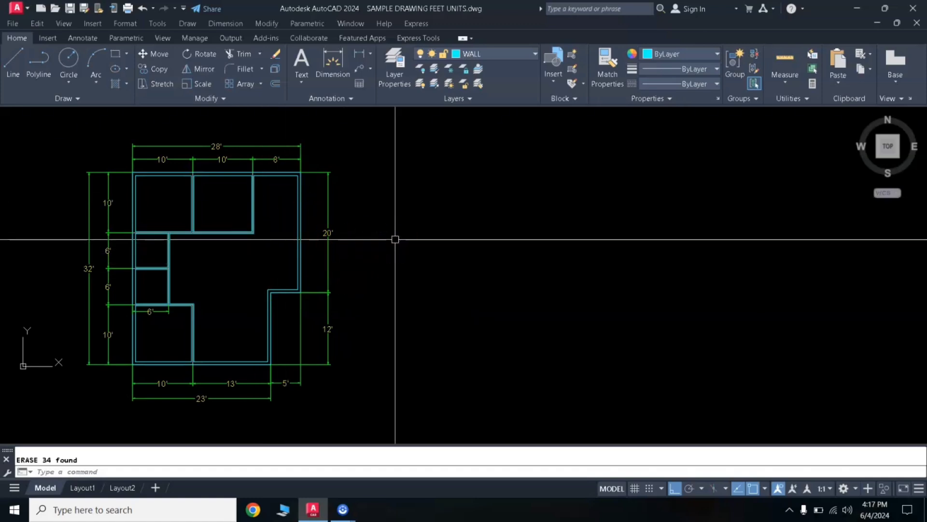
# Confirm Architectural length units and a Feet insertion scale with UN, accepting the warning
pyautogui.write('UN')
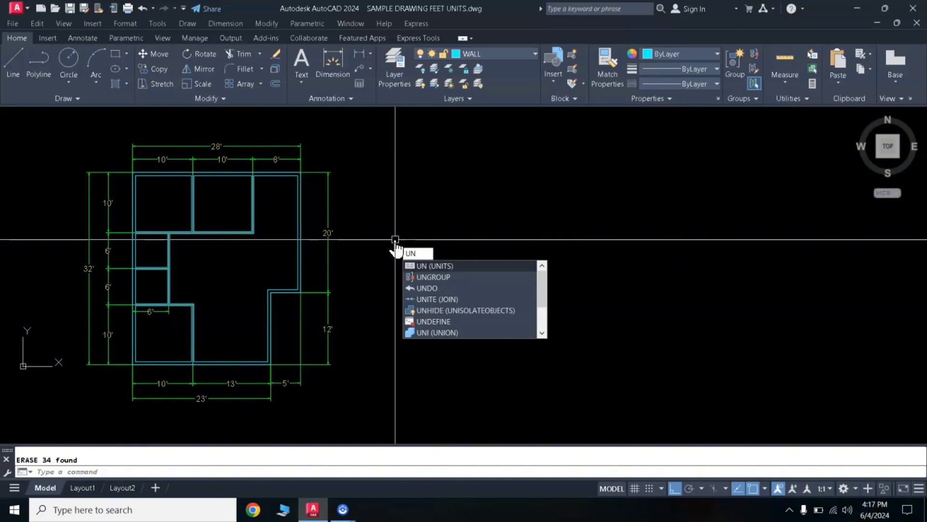
pyautogui.press('Return')
pyautogui.click(398, 183)
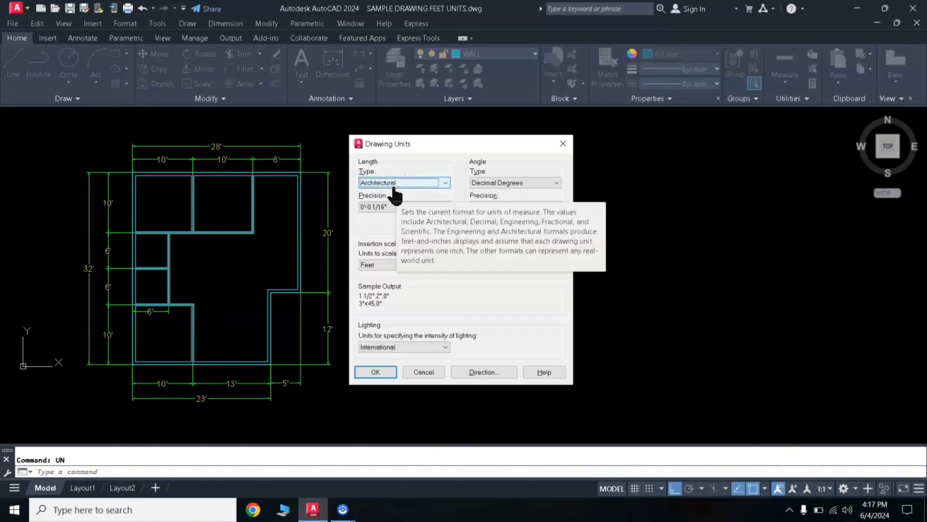
pyautogui.click(378, 264)
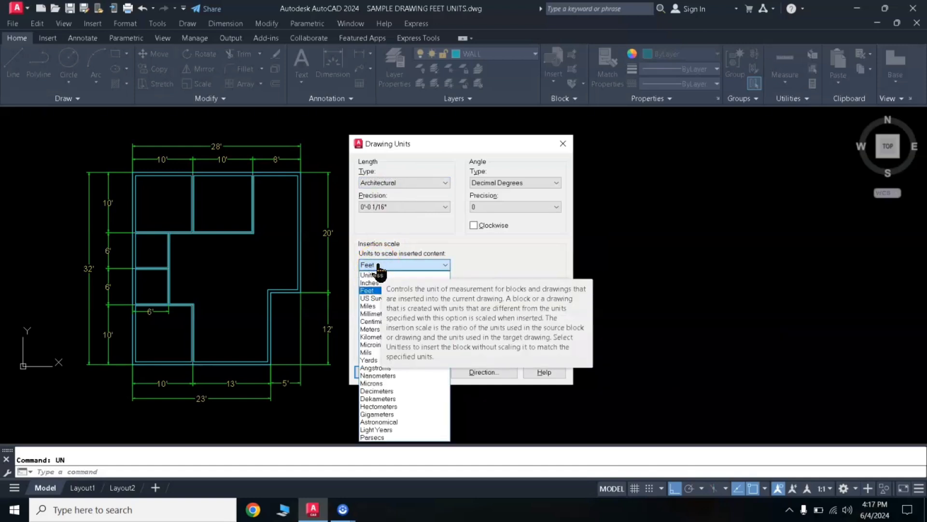
pyautogui.click(378, 265)
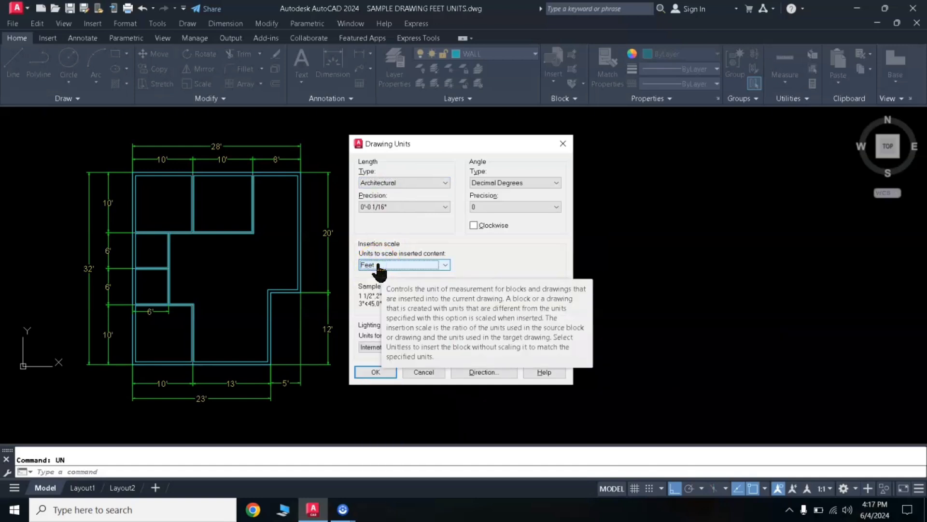
pyautogui.click(373, 313)
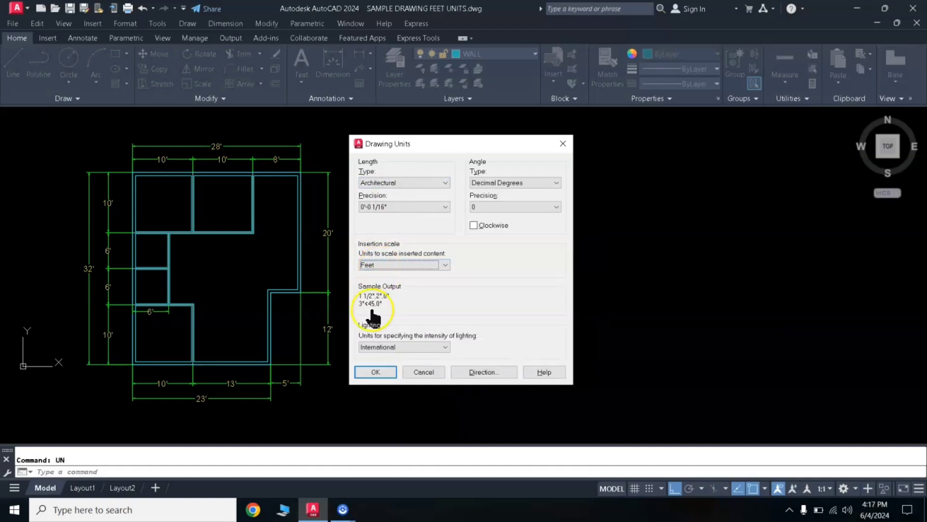
pyautogui.click(376, 372)
pyautogui.click(501, 303)
pyautogui.write('D')
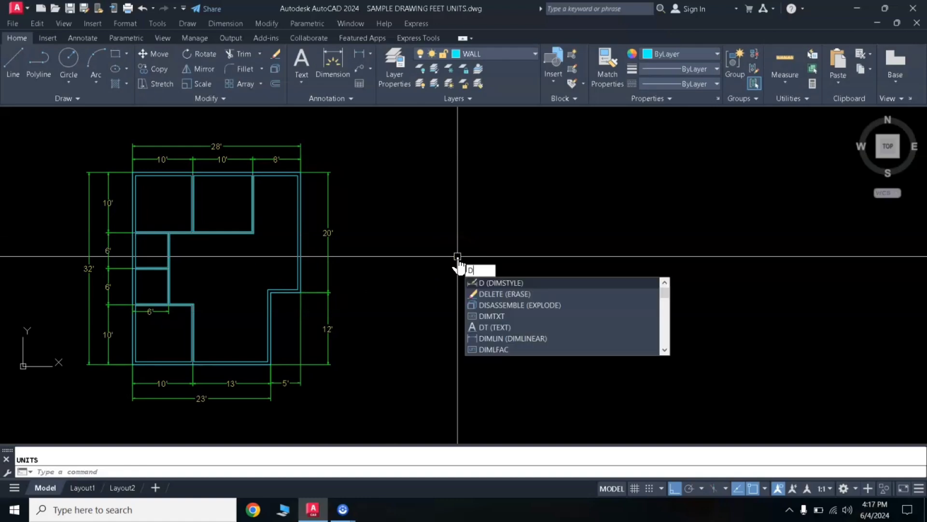
# Edit the Standard dimension style, keeping Architectural as the primary unit format
pyautogui.press('Return')
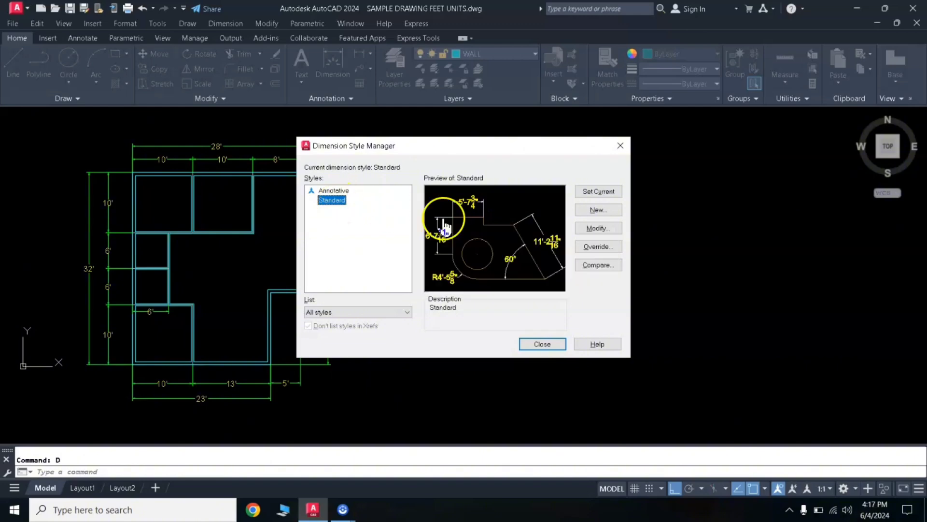
pyautogui.click(586, 231)
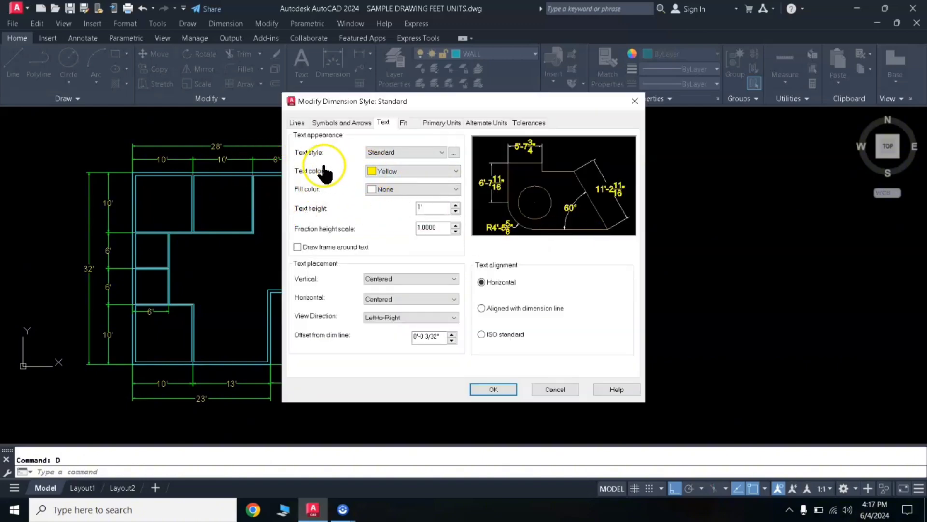
pyautogui.click(443, 124)
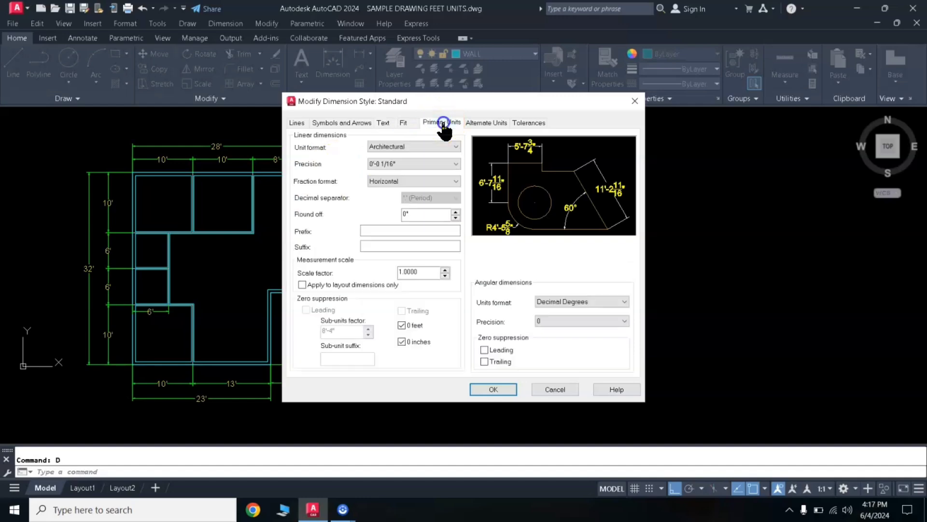
pyautogui.click(408, 145)
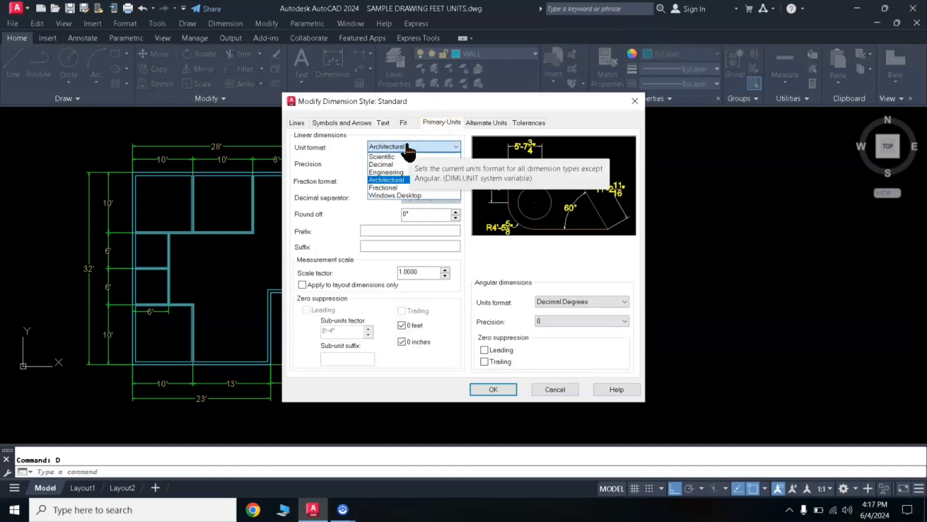
pyautogui.click(407, 145)
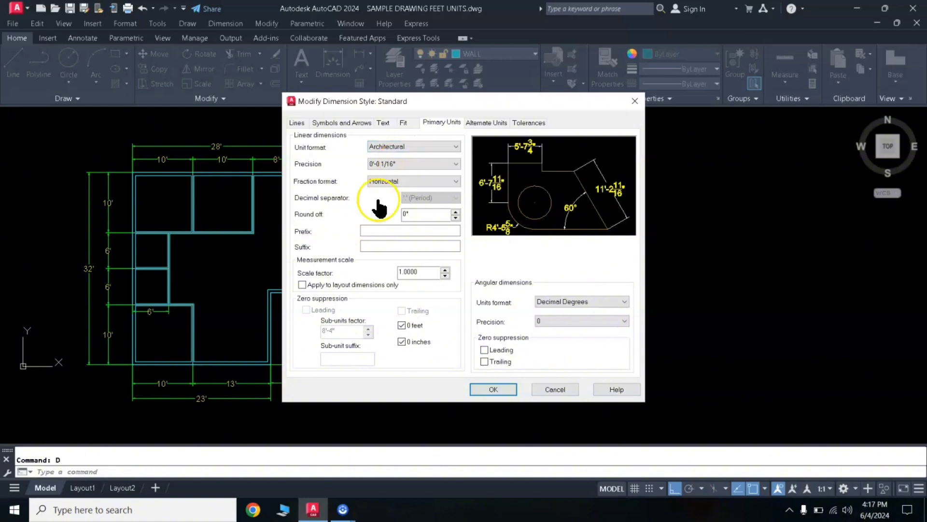
# Set the Standard style's dimension text colour to Yellow
pyautogui.click(384, 124)
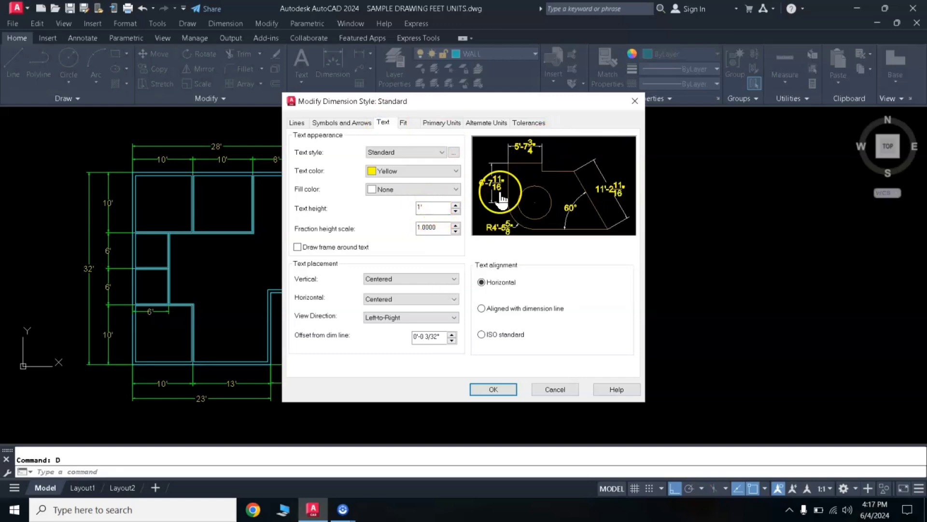
pyautogui.click(414, 171)
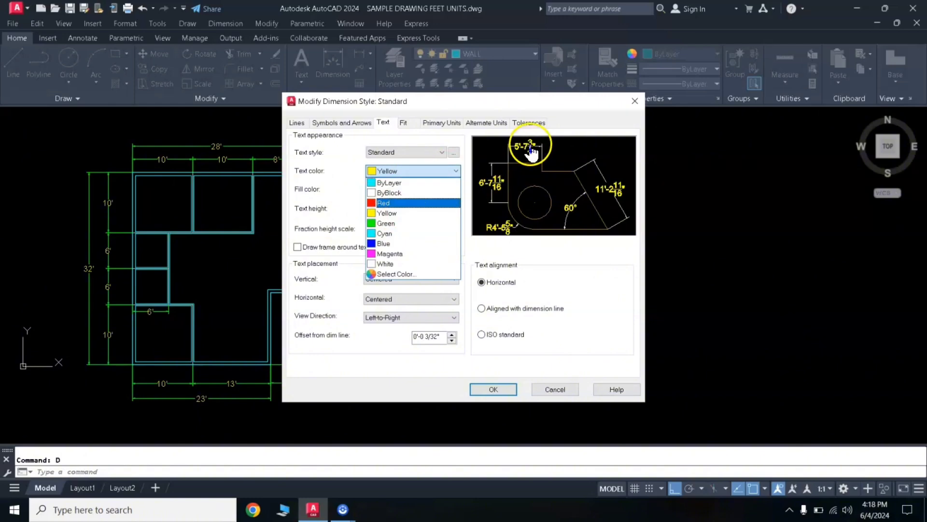
pyautogui.click(384, 223)
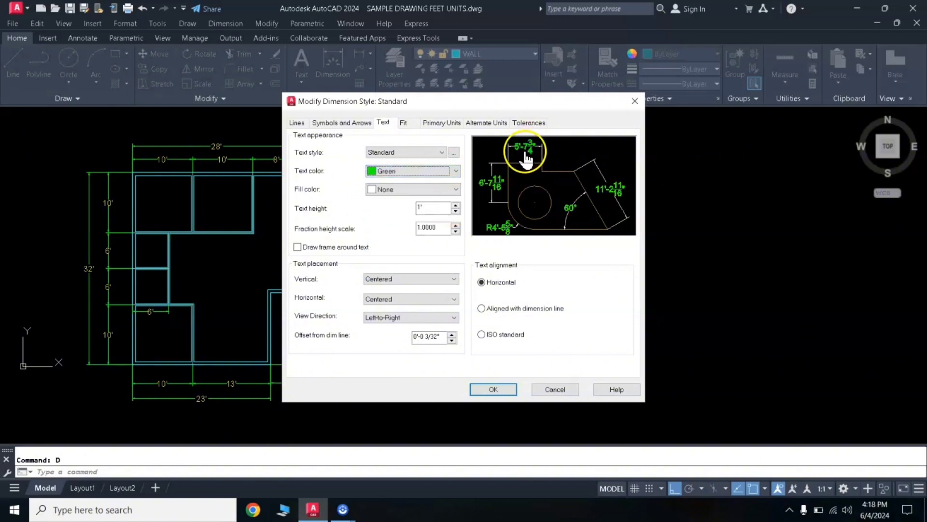
pyautogui.click(385, 176)
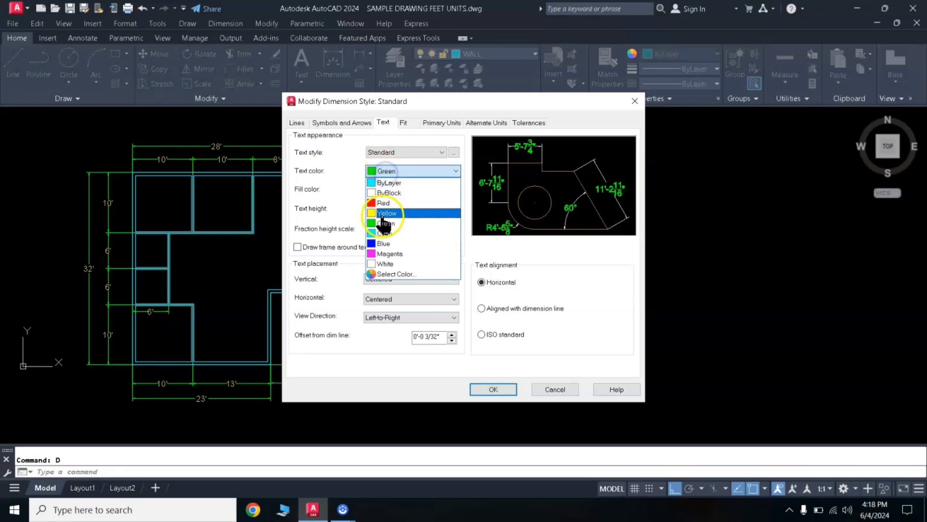
pyautogui.click(383, 214)
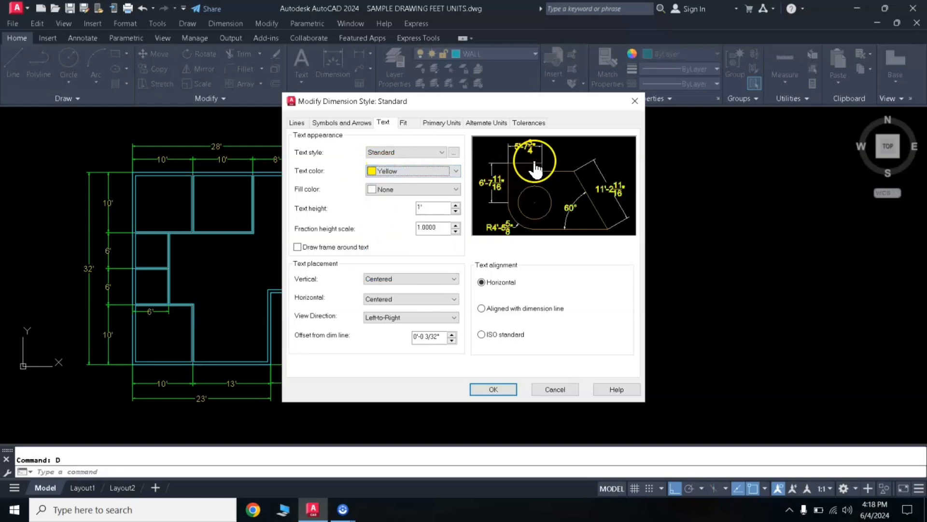
# Keep Closed filled as the first arrowhead, then bring up the line settings
pyautogui.click(333, 124)
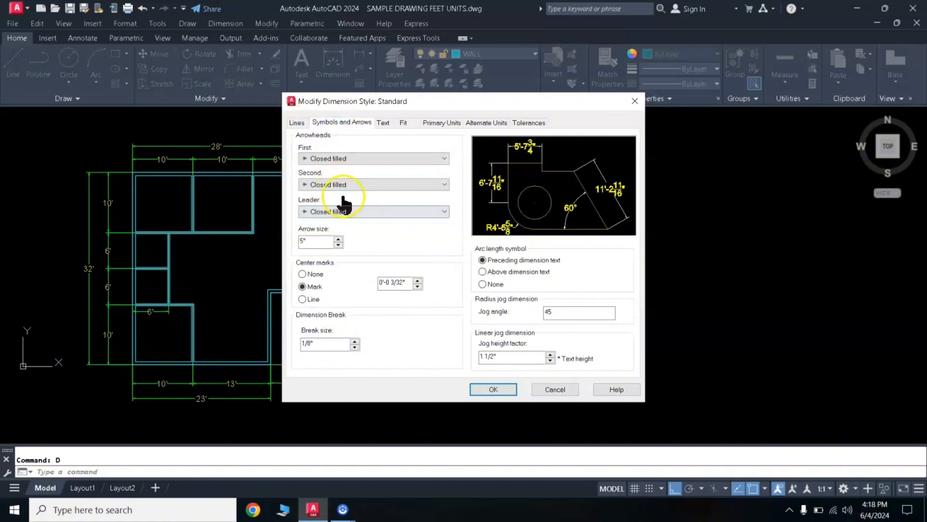
pyautogui.click(335, 159)
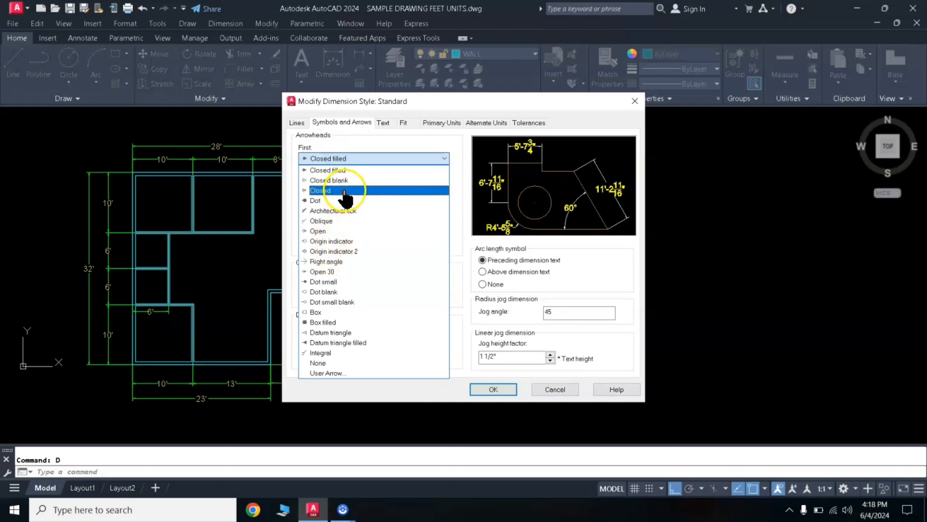
pyautogui.click(347, 137)
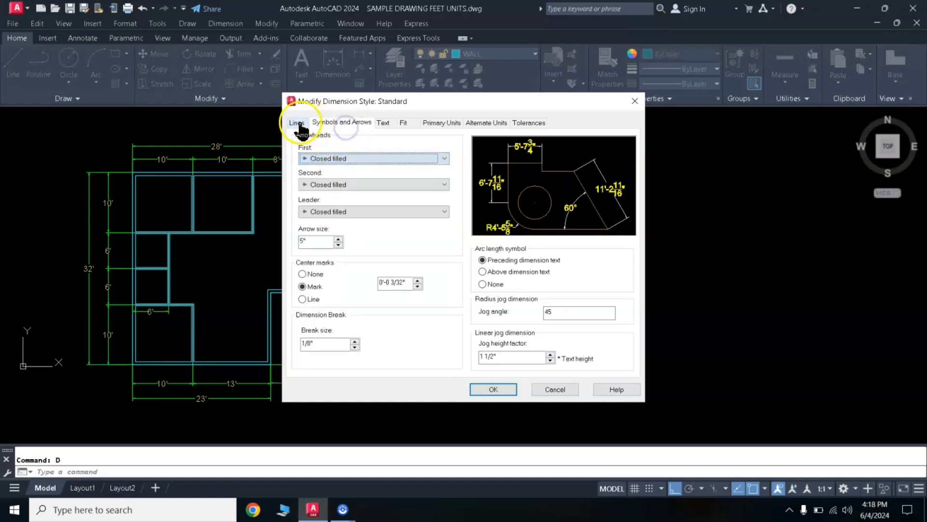
pyautogui.click(296, 122)
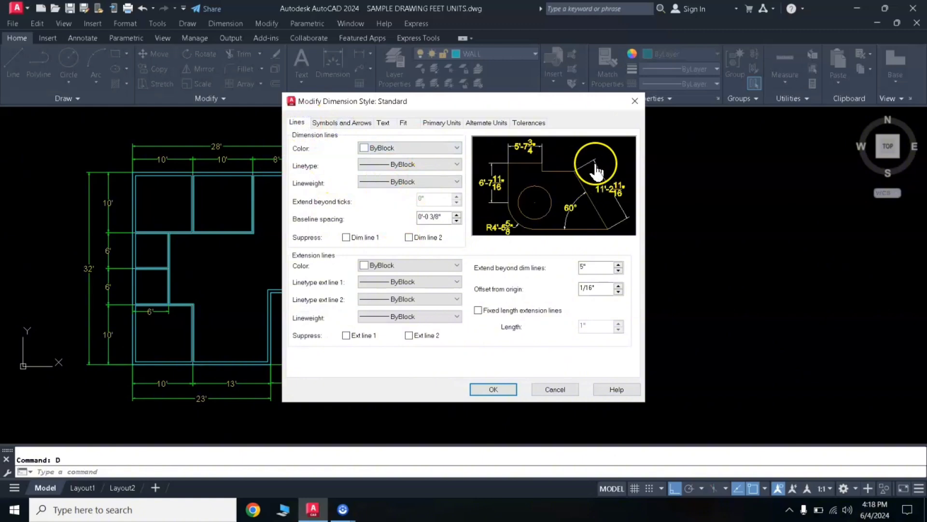
# Make the dimension lines magenta and the extension lines red
pyautogui.click(384, 154)
pyautogui.click(380, 230)
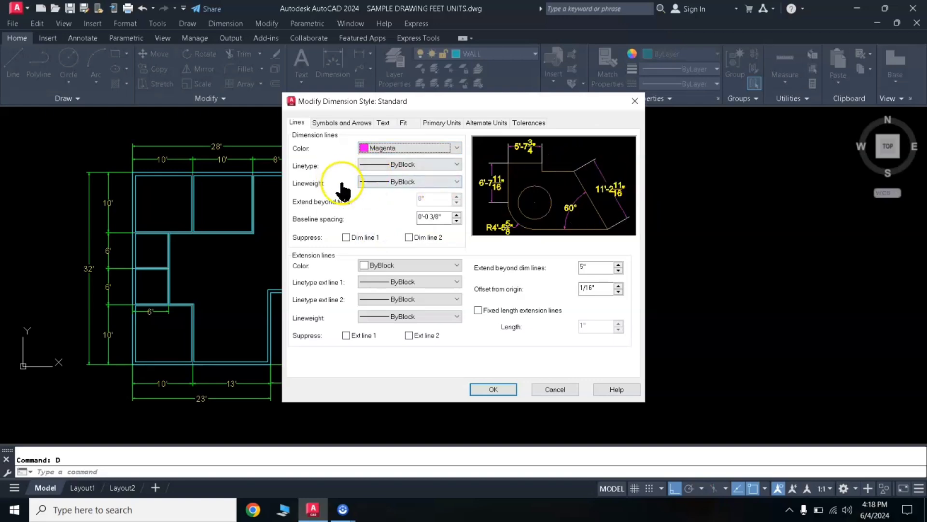
pyautogui.click(385, 270)
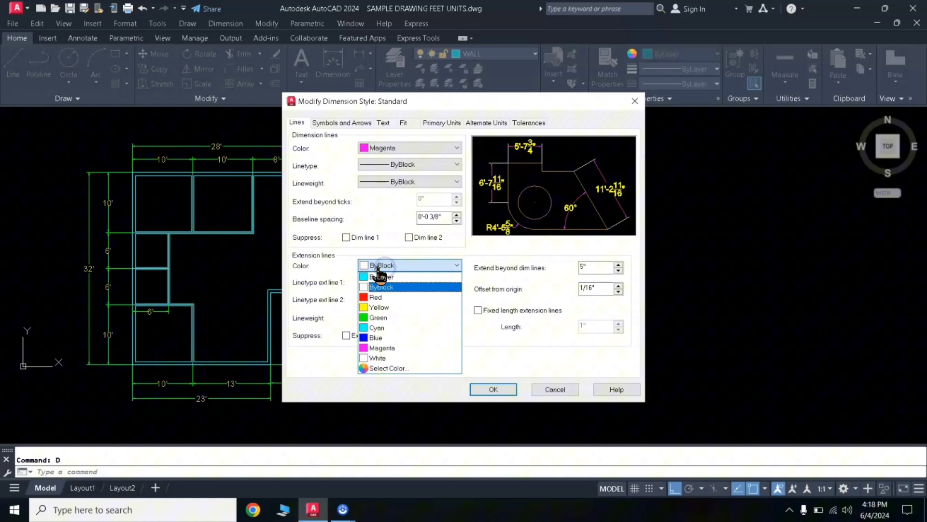
pyautogui.click(379, 338)
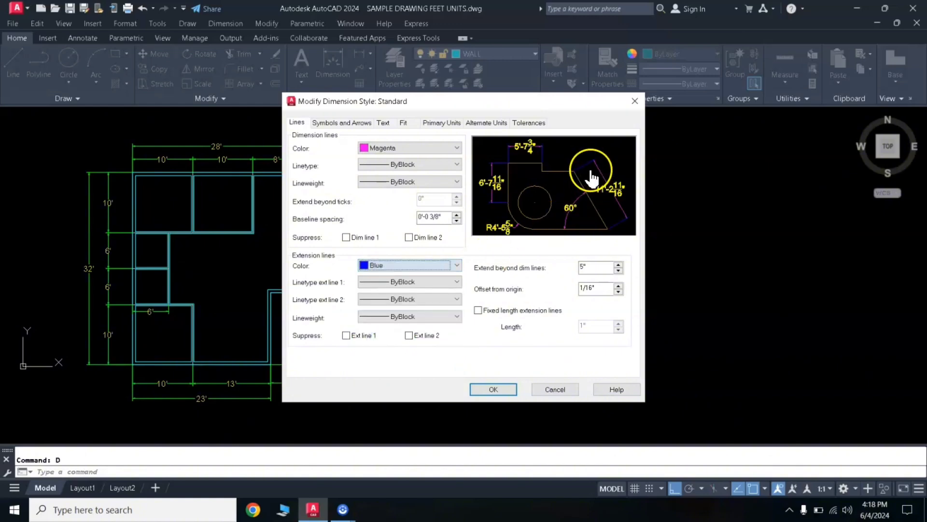
pyautogui.click(395, 271)
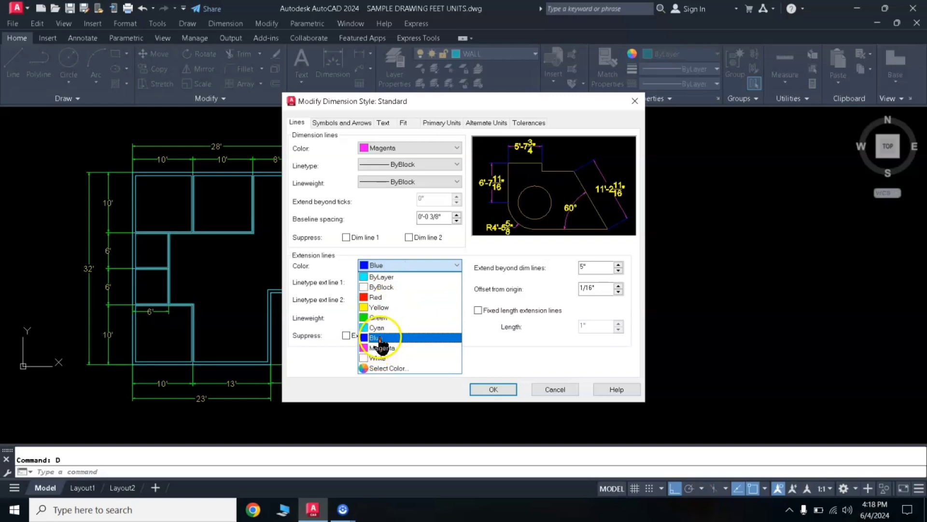
pyautogui.click(392, 299)
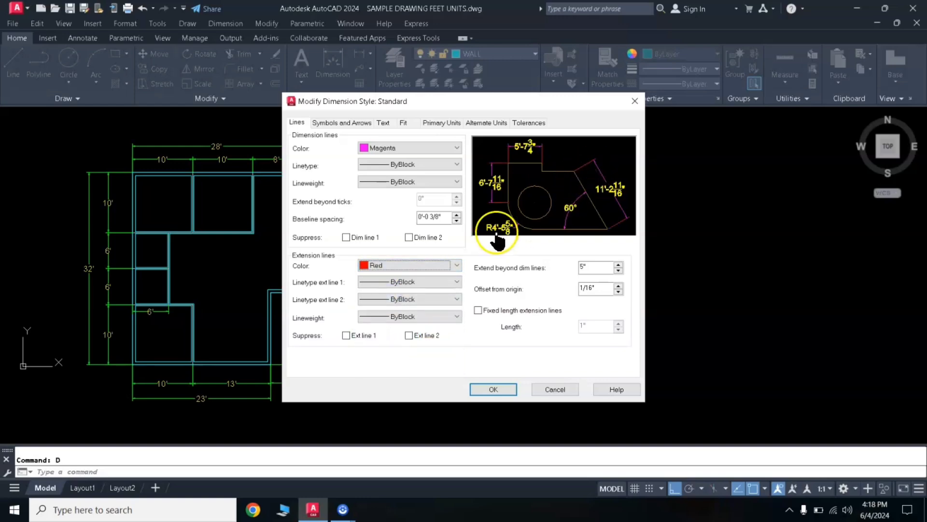
# Save the style changes, set Standard current and close the style manager
pyautogui.click(483, 390)
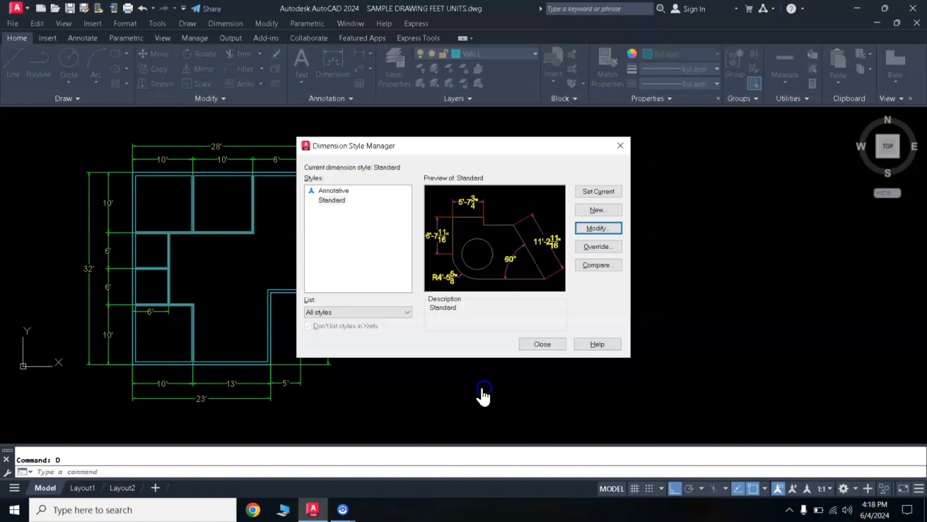
pyautogui.click(333, 200)
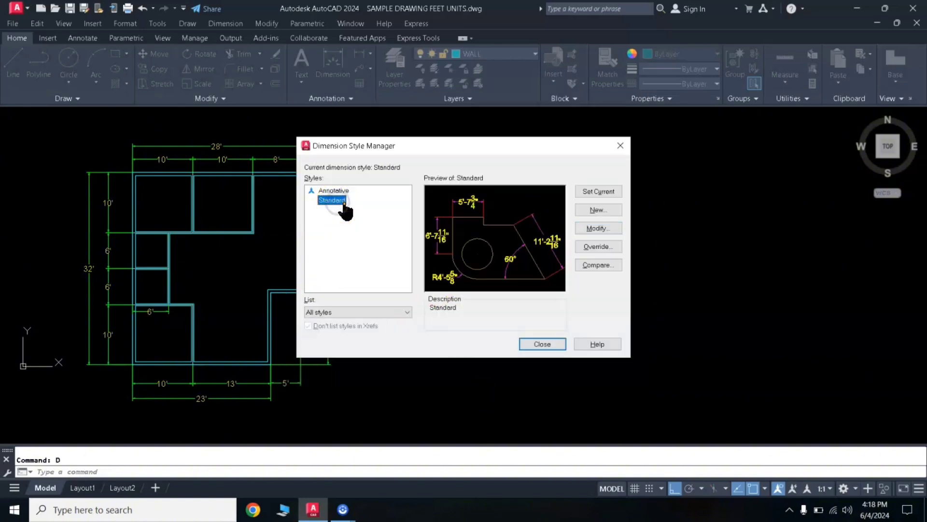
pyautogui.click(597, 192)
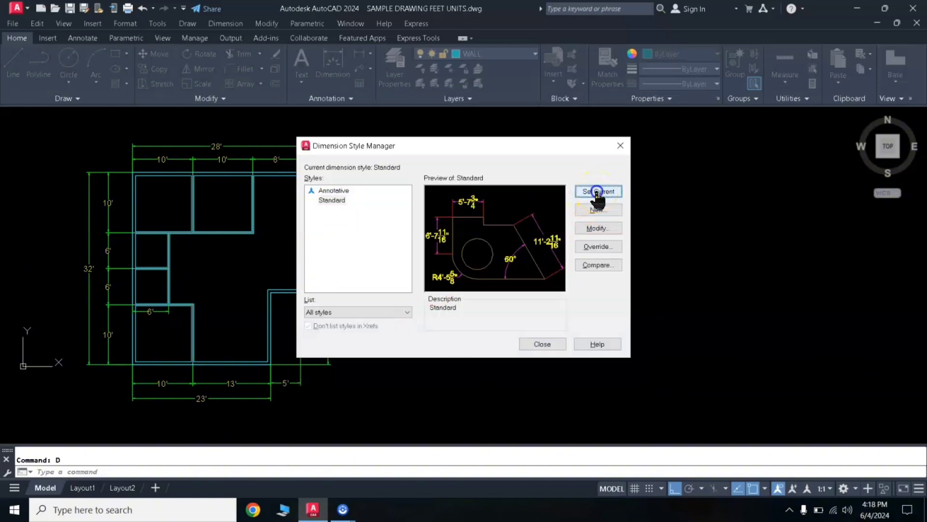
pyautogui.click(536, 343)
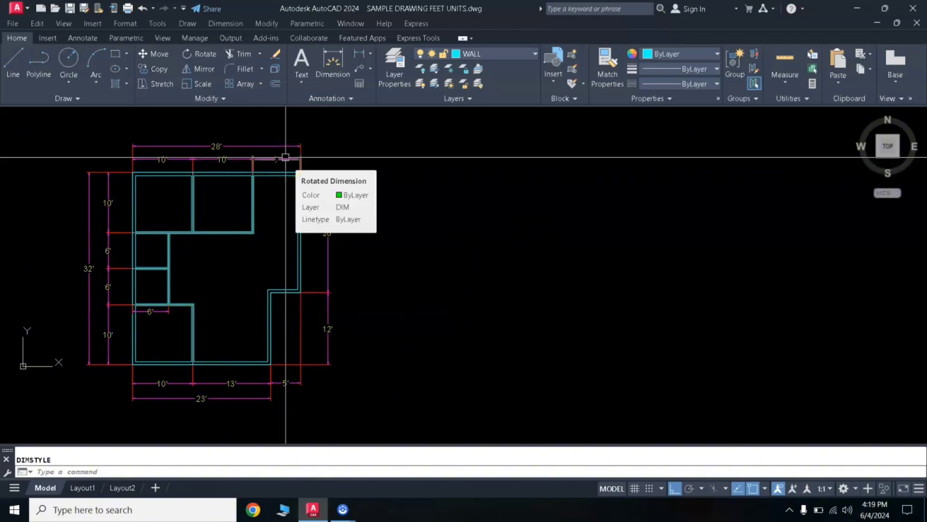
# Dismiss the dimension tooltip by clicking empty canvas beside the recoloured dimensions
pyautogui.click(432, 234)
pyautogui.click(458, 220)
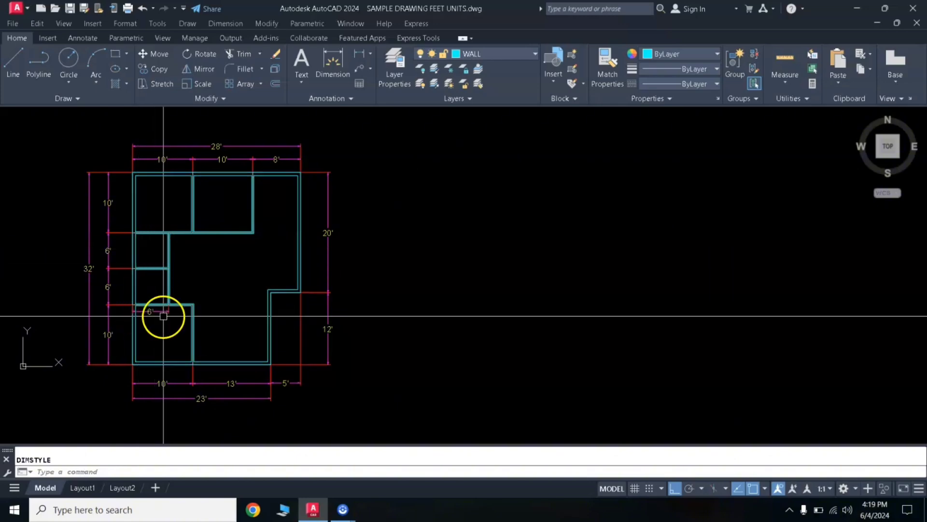
# Make guideline the current layer and clear any active command
pyautogui.click(490, 56)
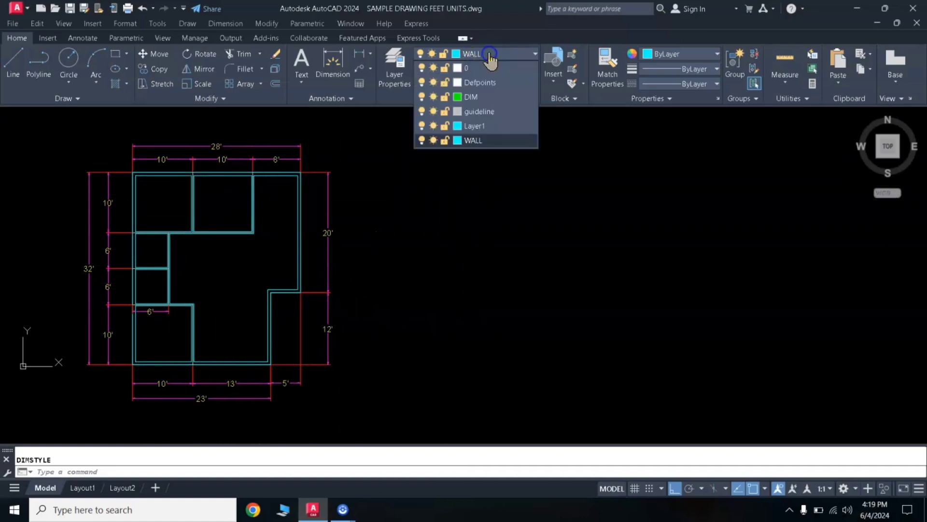
pyautogui.click(489, 112)
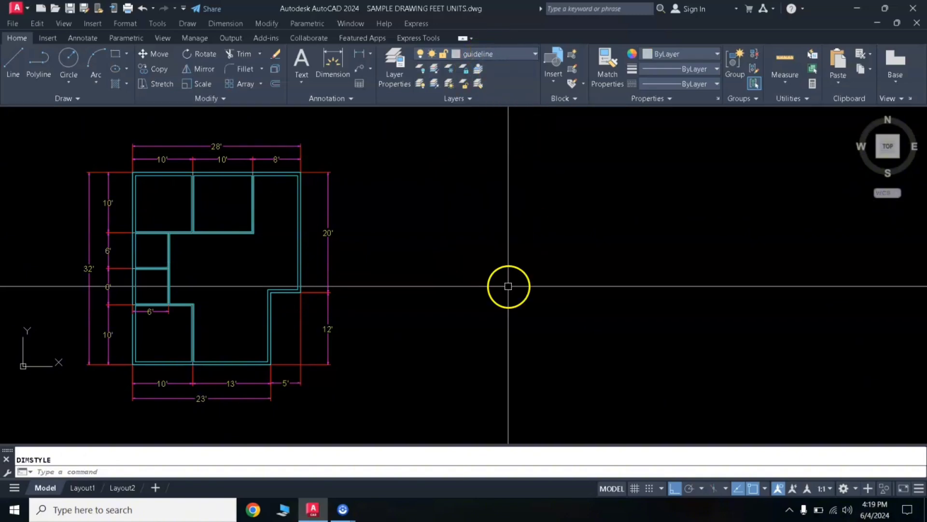
pyautogui.write('l')
pyautogui.press('Return')
pyautogui.click(169, 275)
pyautogui.press('Escape')
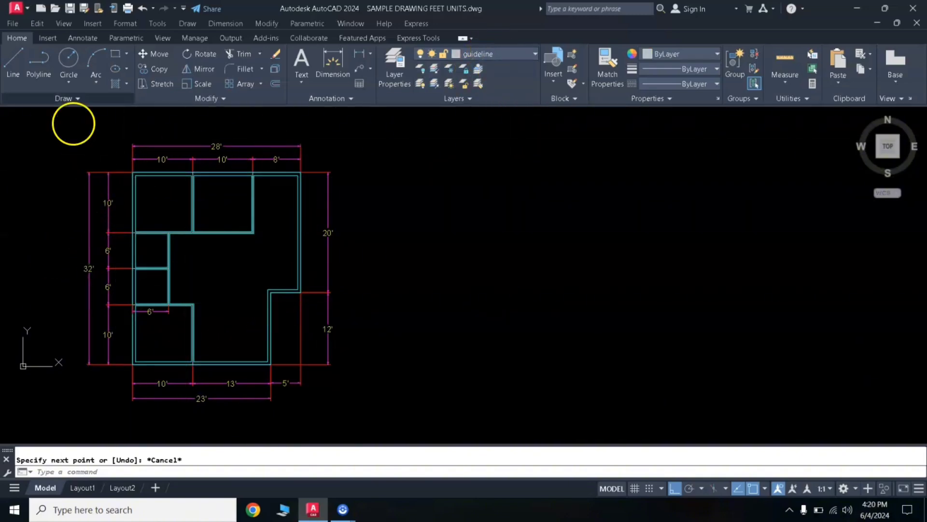
# Draw the closed outline with 32', 28', 20', 5' and 12' edges beside the plan
pyautogui.click(13, 68)
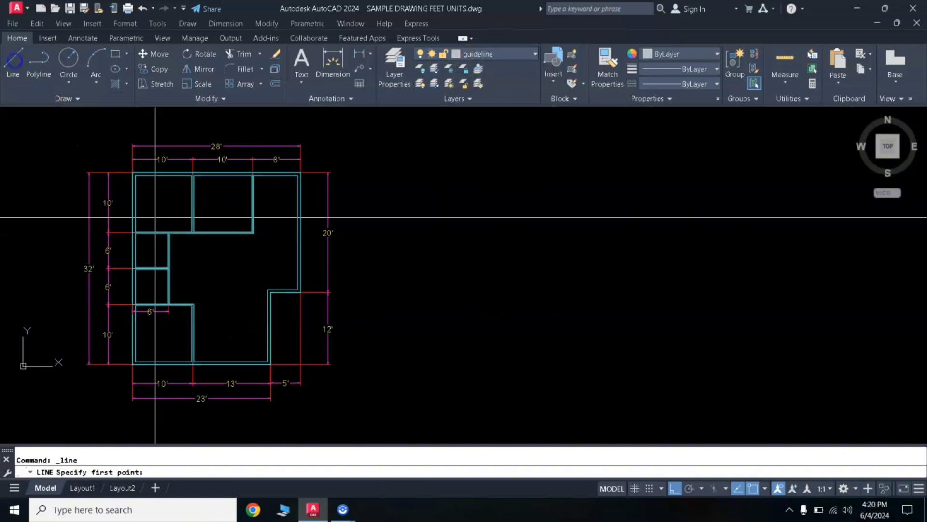
pyautogui.click(427, 364)
pyautogui.write('32')
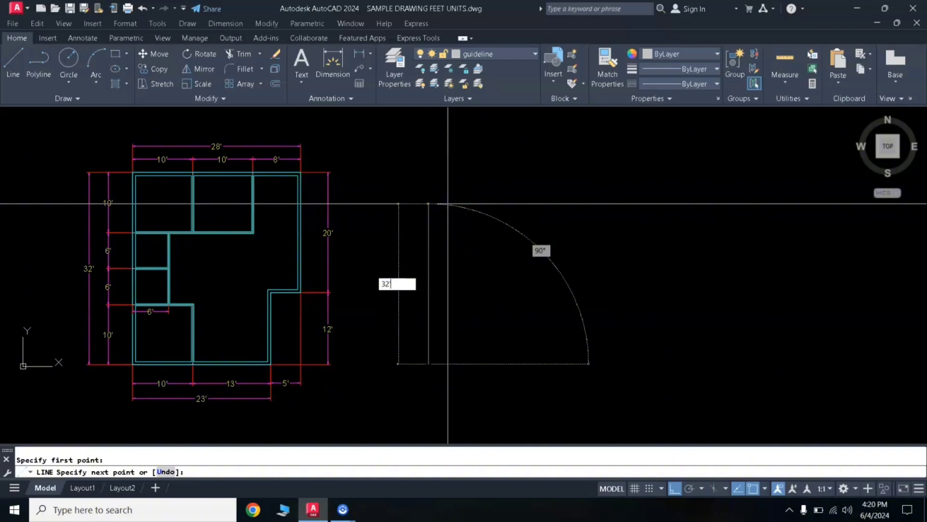
pyautogui.press('Return')
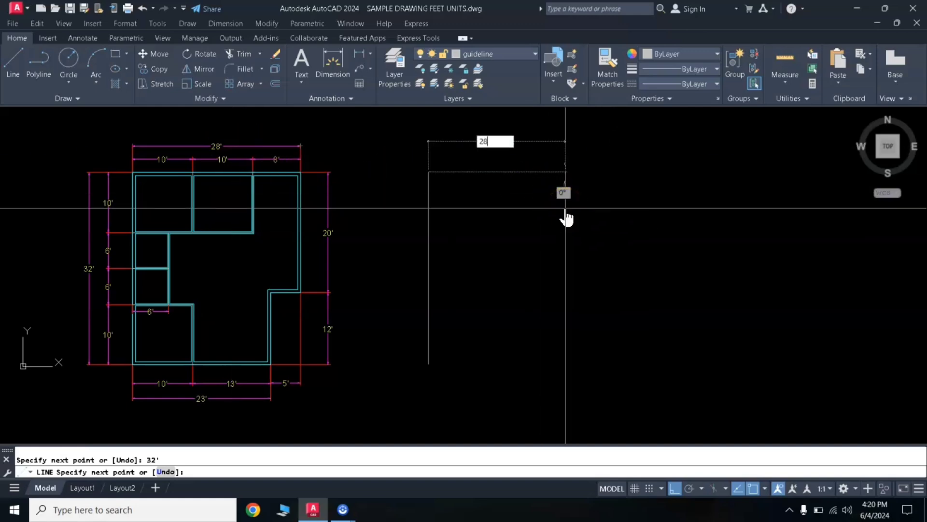
pyautogui.press('Return')
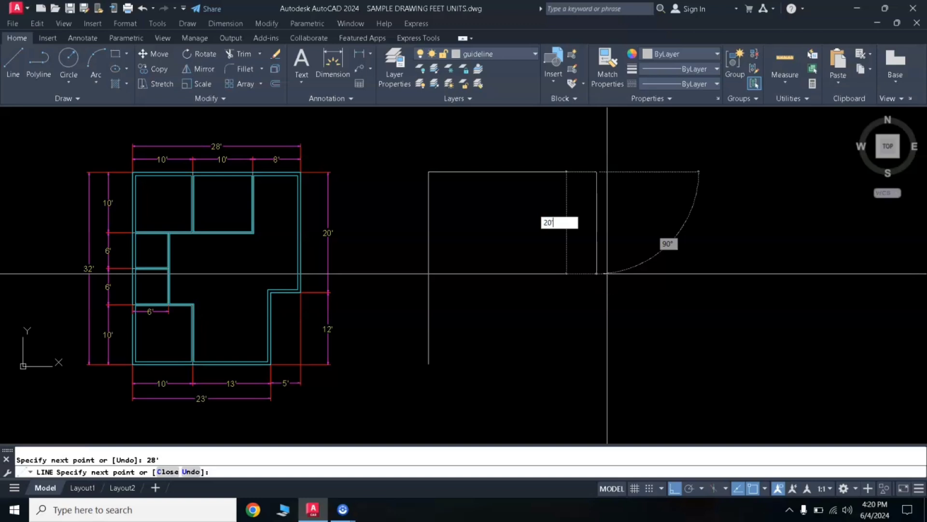
pyautogui.press('Return')
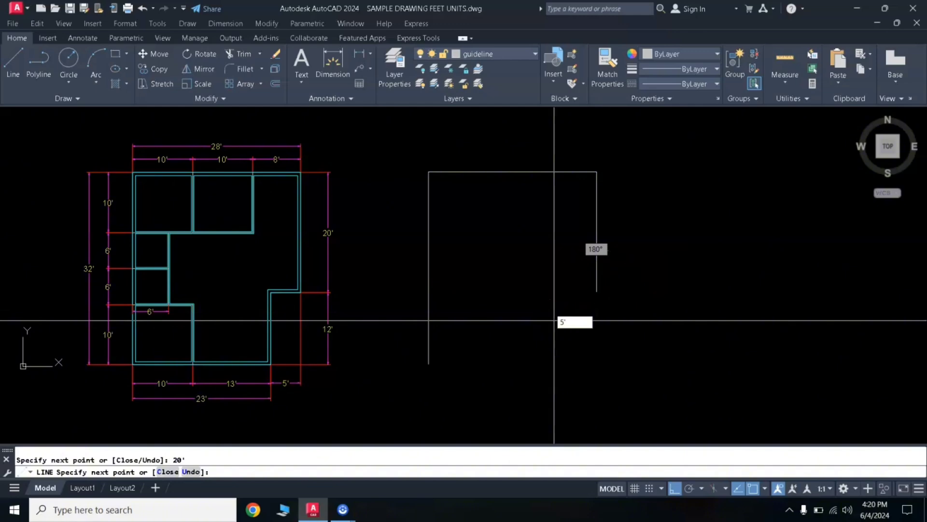
pyautogui.press('Return')
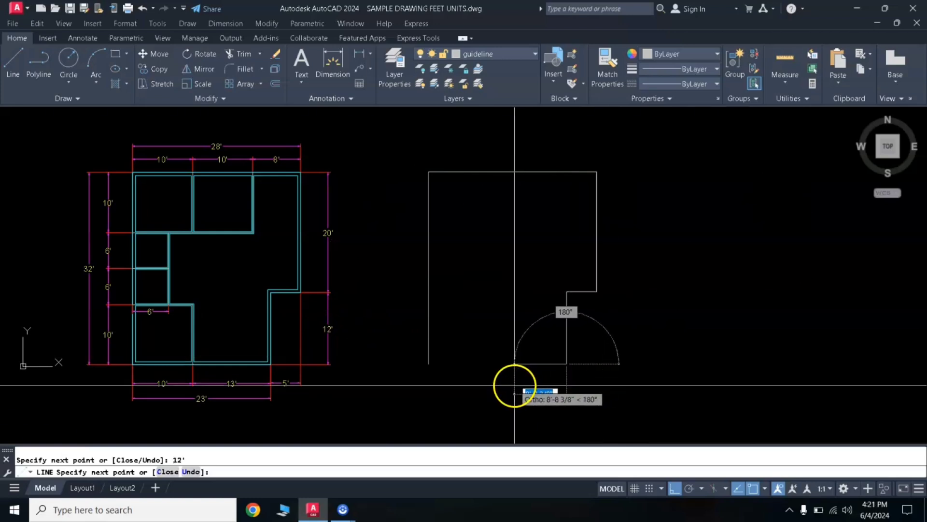
pyautogui.write('c')
pyautogui.press('Return')
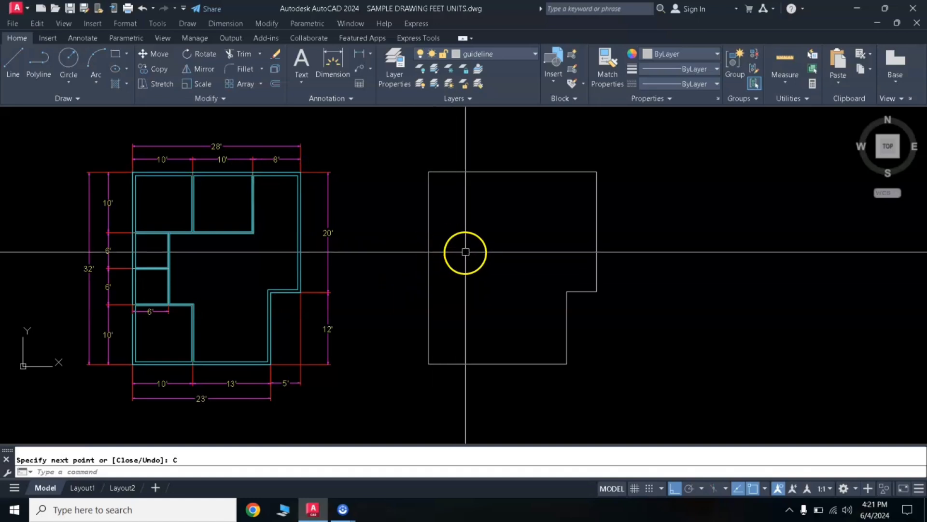
pyautogui.press('Return')
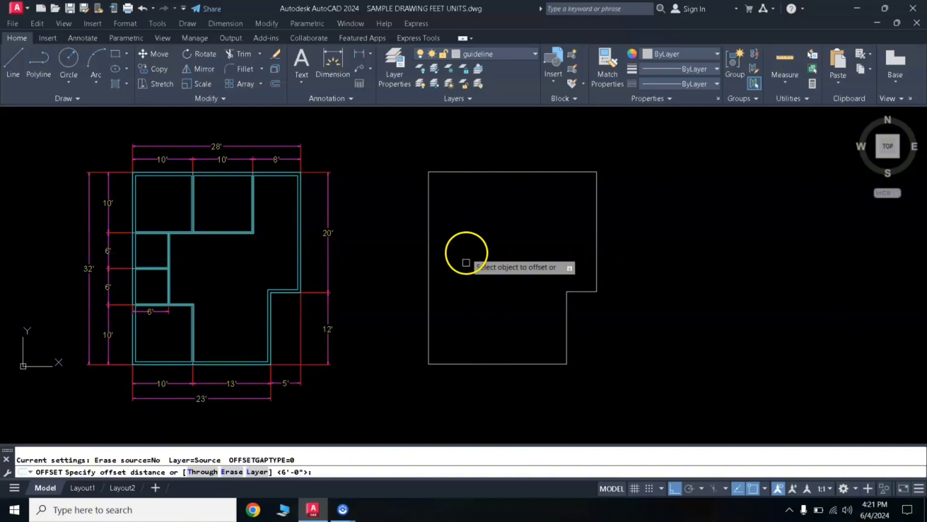
# Offset two vertical lines rightward and one line below the top edge at 10'
pyautogui.press('Return')
pyautogui.click(432, 203)
pyautogui.click(466, 215)
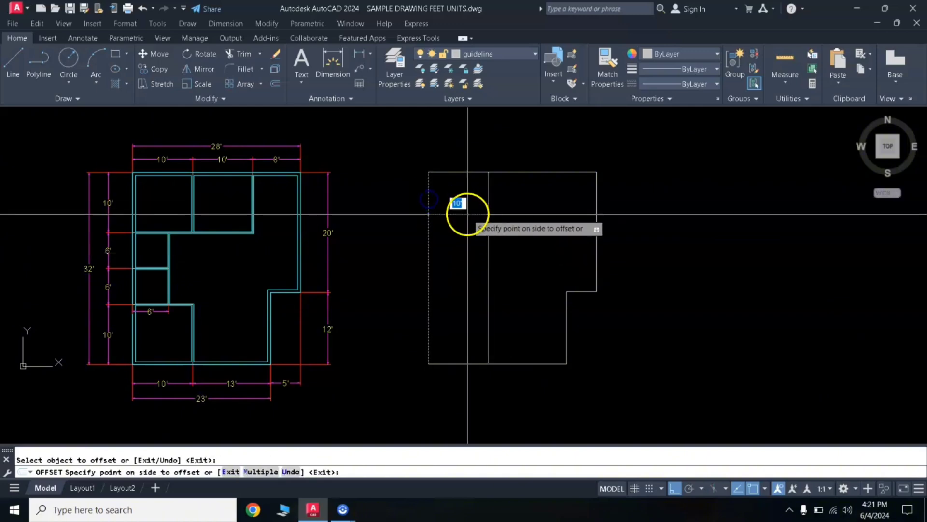
pyautogui.click(487, 198)
pyautogui.click(543, 207)
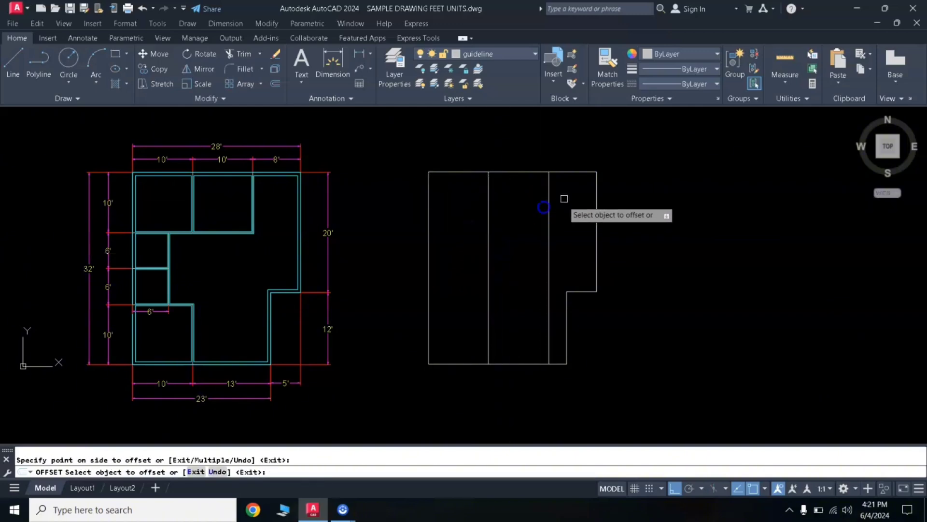
pyautogui.click(452, 170)
pyautogui.click(451, 203)
pyautogui.click(87, 240)
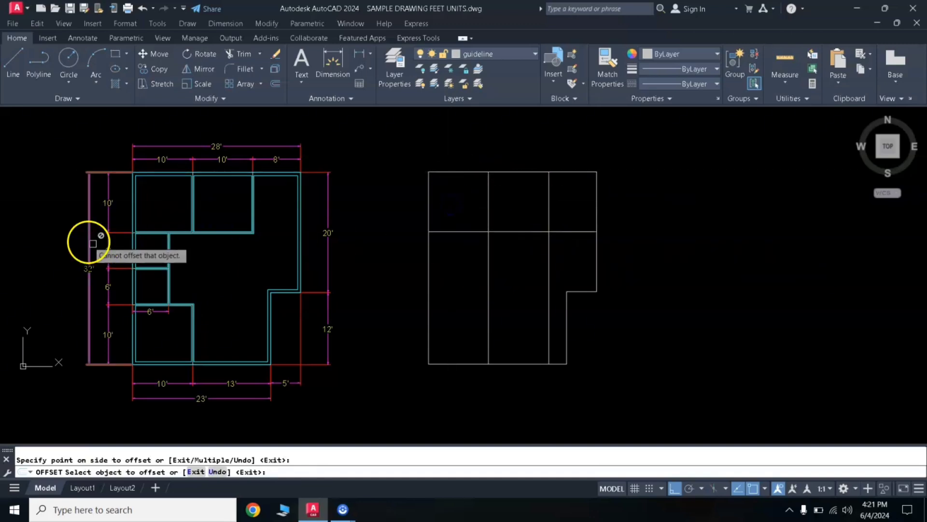
pyautogui.click(131, 270)
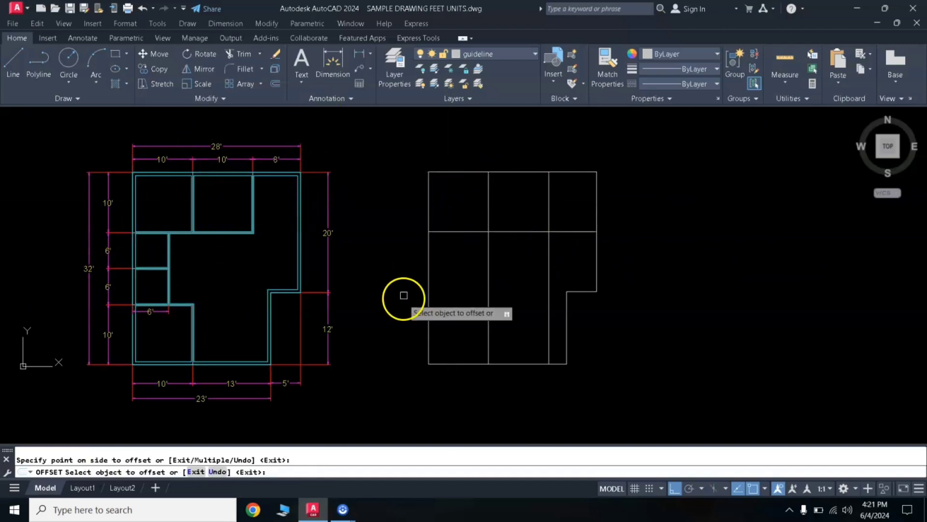
# Offset two horizontal lines downward and the left edge inward at 6'
pyautogui.press('Return')
pyautogui.press('Return')
pyautogui.write("6'")
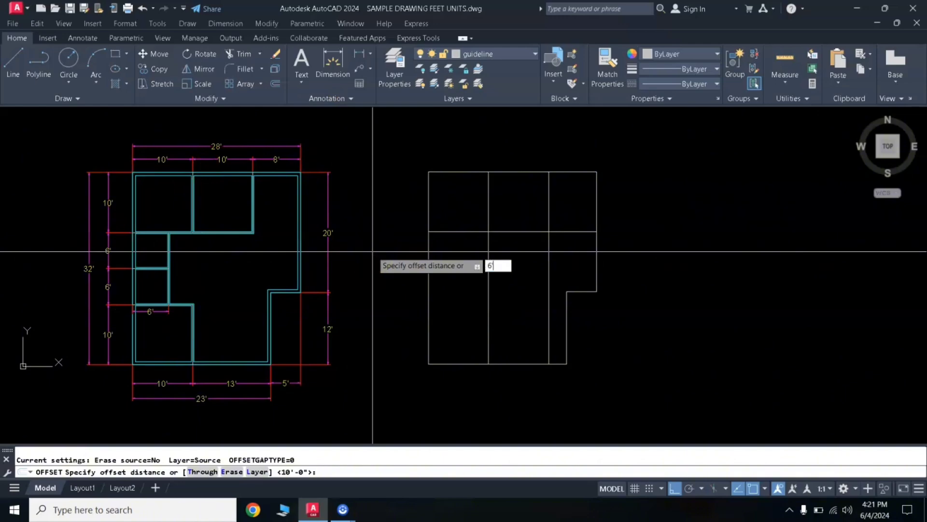
pyautogui.press('Return')
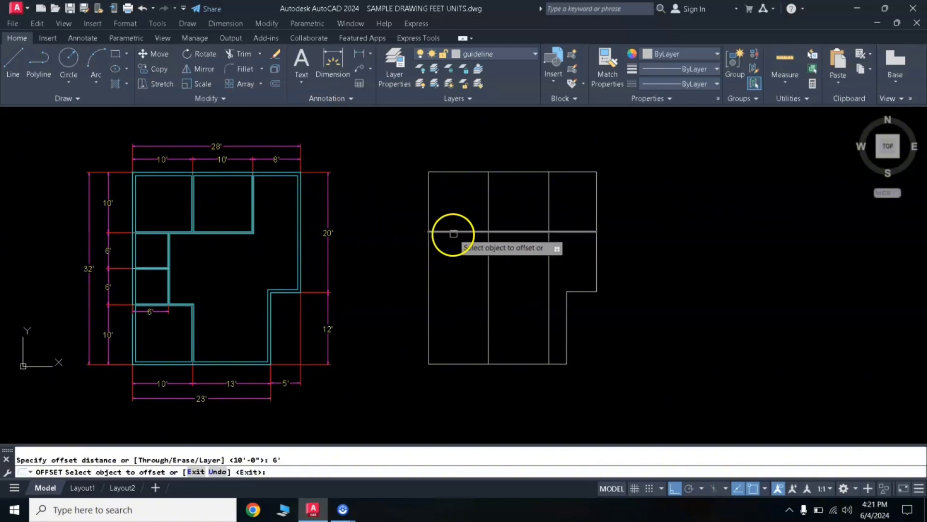
pyautogui.click(451, 233)
pyautogui.click(448, 259)
pyautogui.click(458, 270)
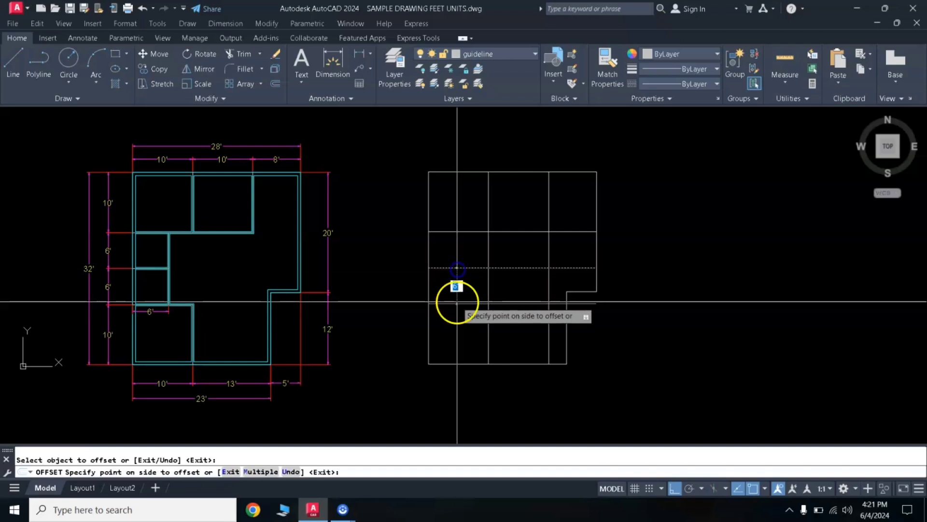
pyautogui.click(456, 309)
pyautogui.rightClick(253, 321)
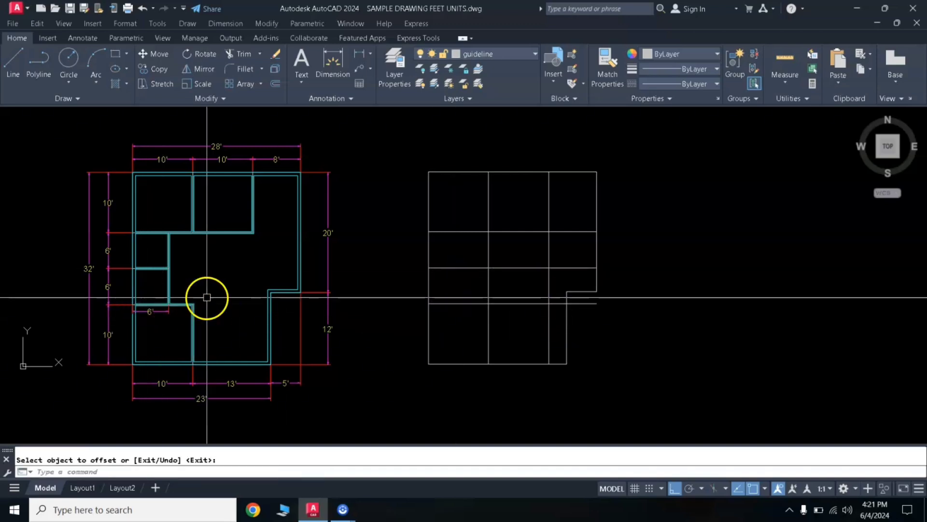
pyautogui.press('Return')
pyautogui.press('Return')
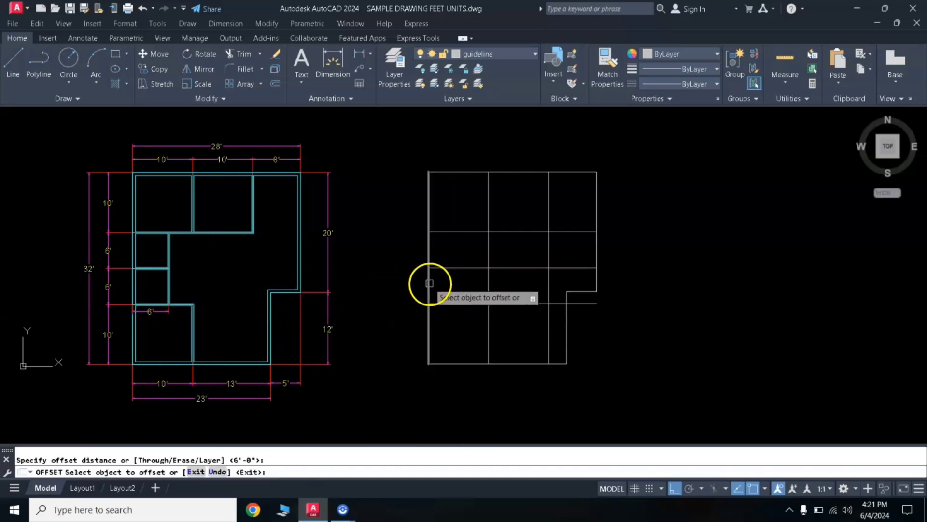
pyautogui.click(429, 283)
pyautogui.click(464, 285)
pyautogui.press('Return')
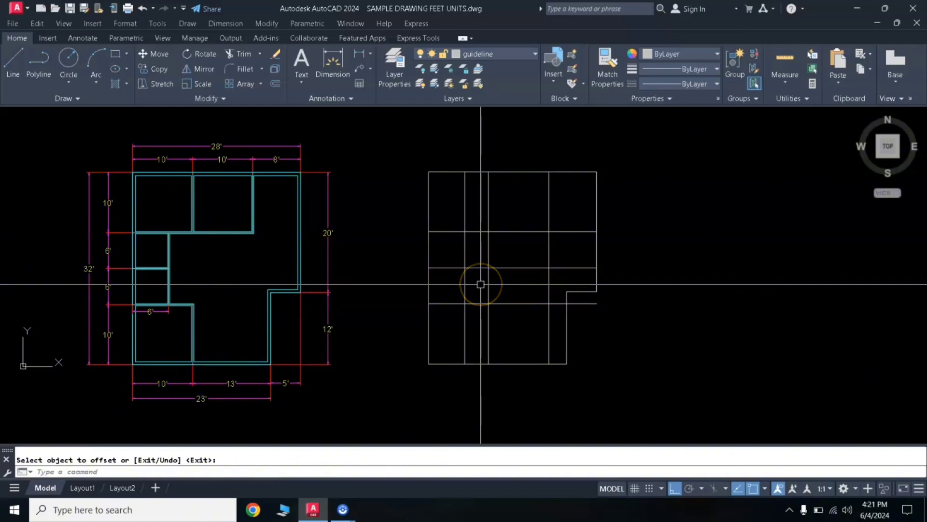
pyautogui.write('TR')
pyautogui.press('Return')
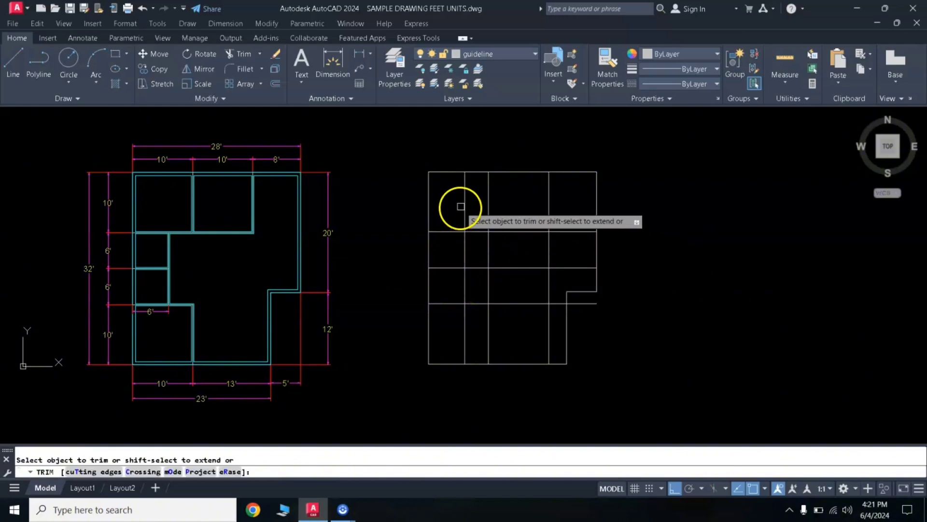
# Trim the surplus guideline segments near the notch and inside the grid
pyautogui.click(457, 326)
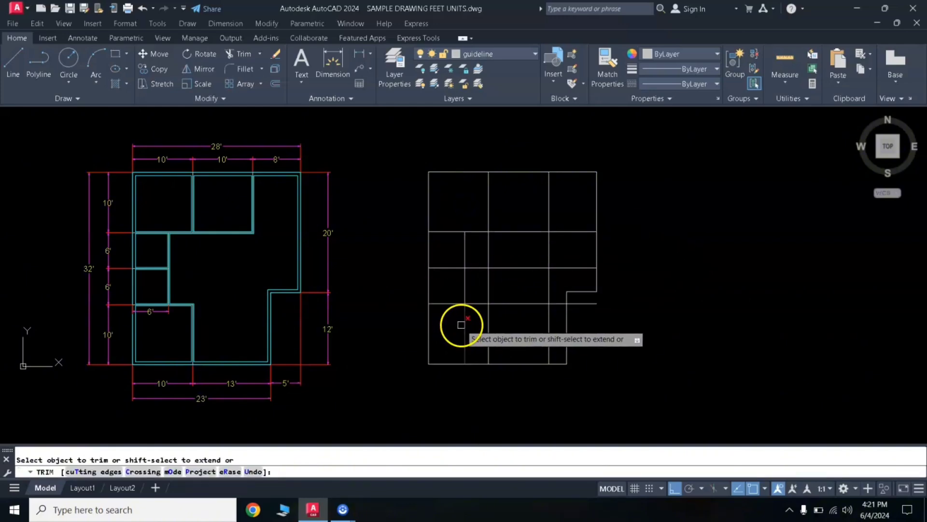
pyautogui.click(580, 307)
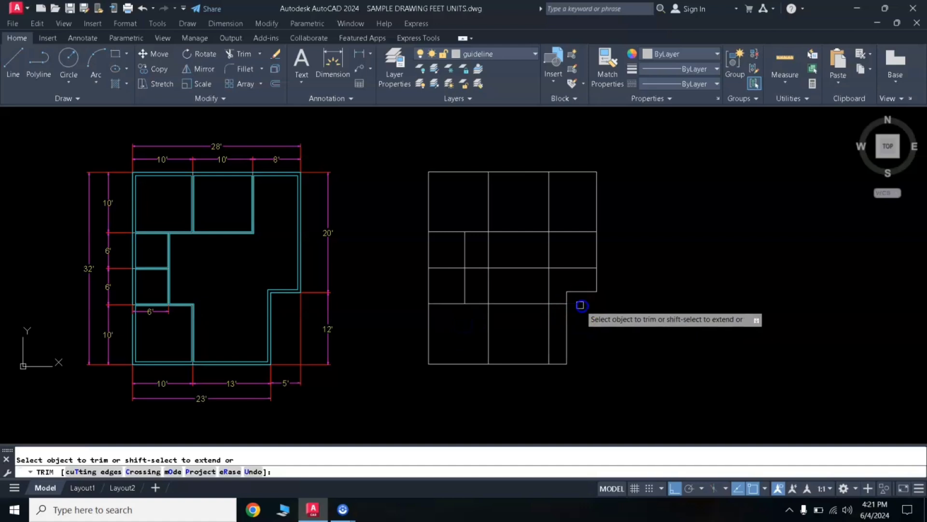
pyautogui.click(544, 303)
pyautogui.click(546, 262)
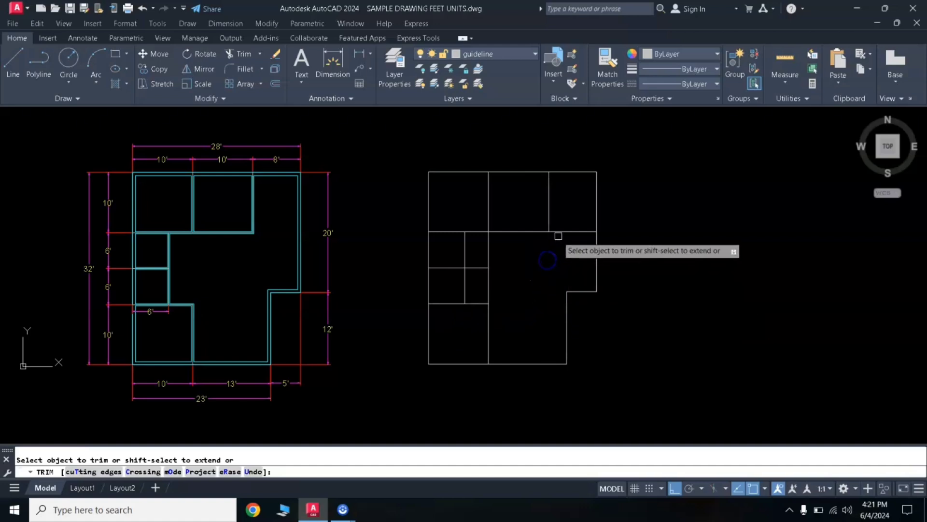
pyautogui.click(528, 274)
pyautogui.click(486, 266)
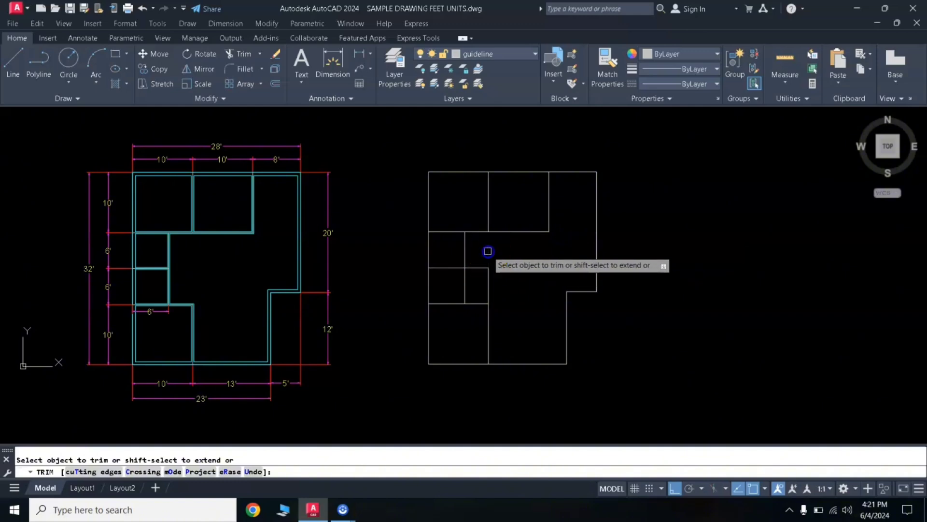
pyautogui.click(489, 268)
pyautogui.press('Return')
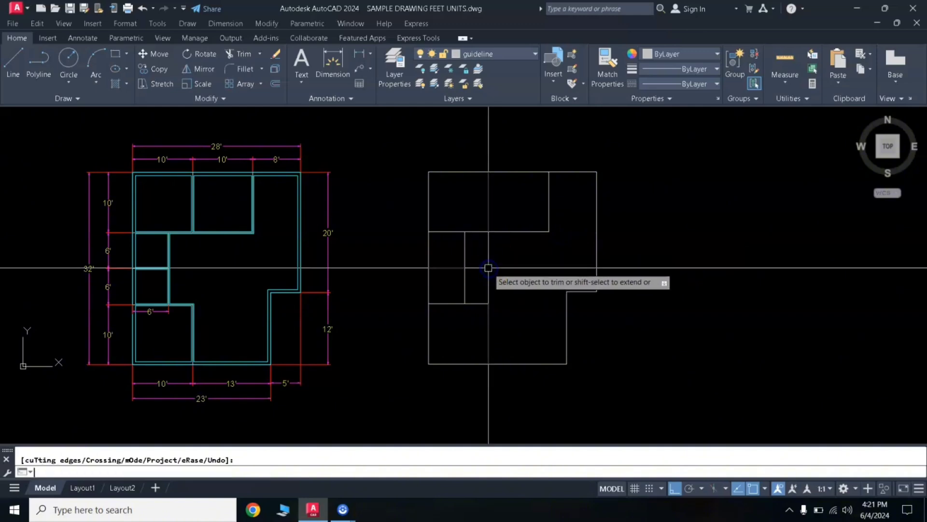
pyautogui.click(491, 268)
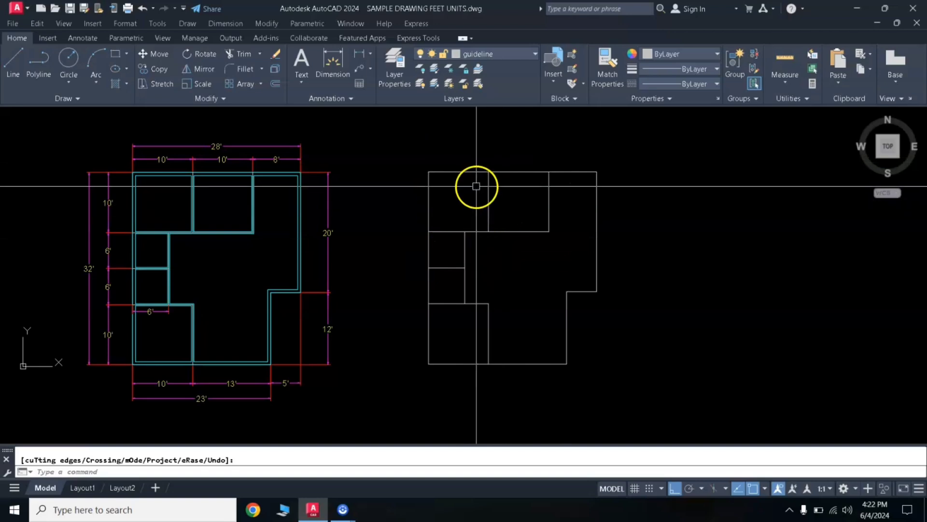
# On the DIM layer, add the 28' and 32' overall dimensions
pyautogui.click(491, 55)
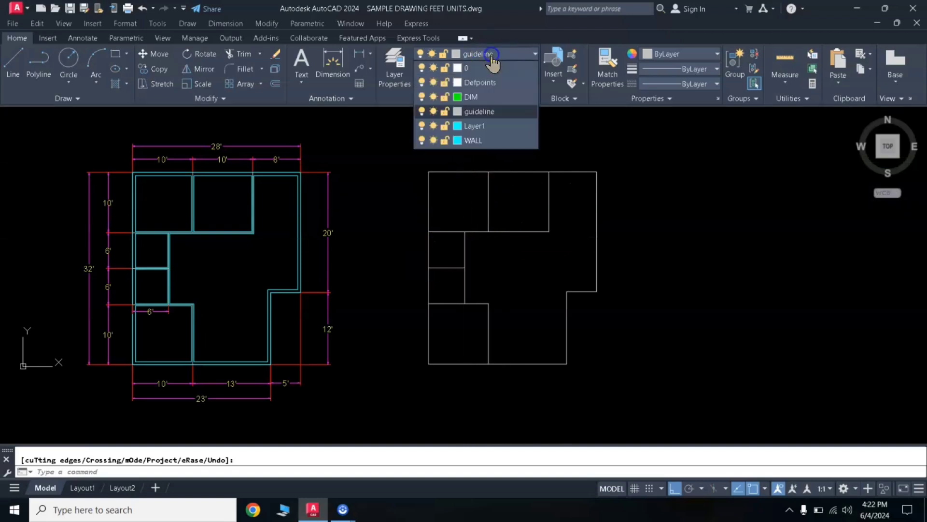
pyautogui.click(476, 99)
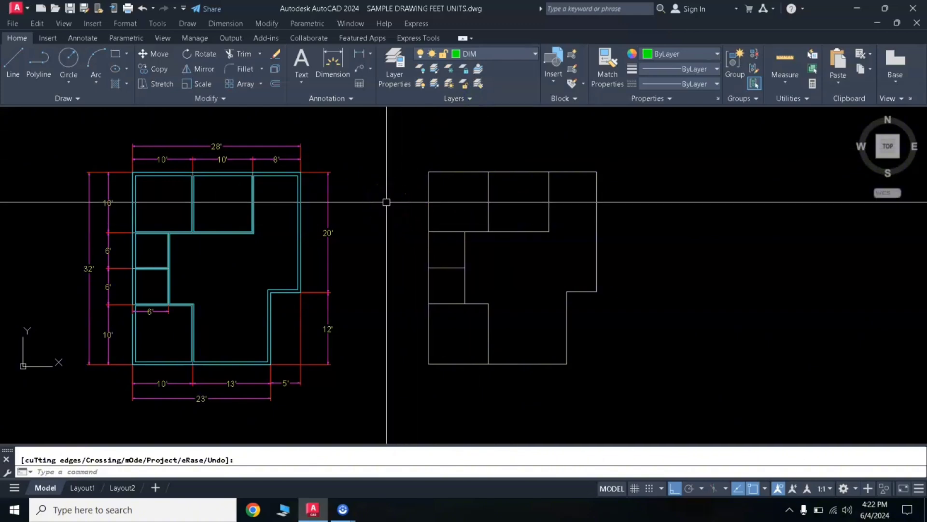
pyautogui.write('dim')
pyautogui.press('Return')
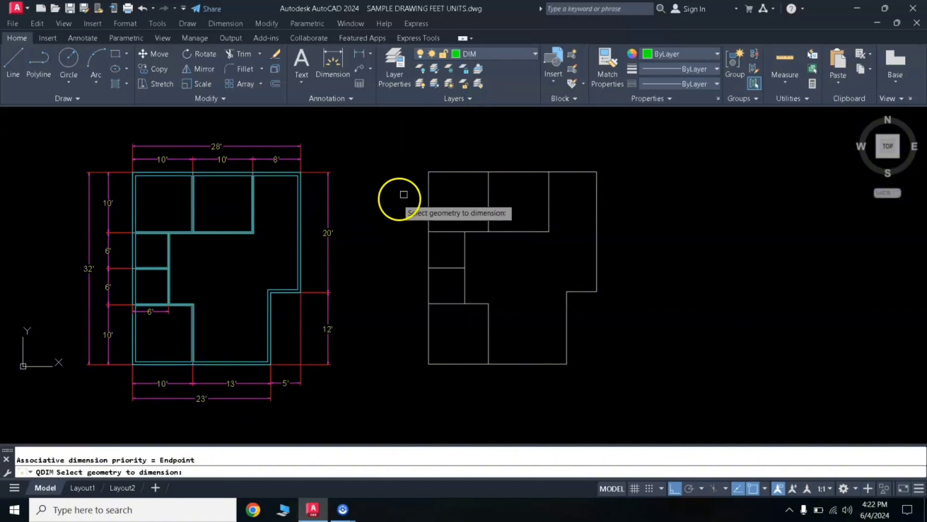
pyautogui.press('Return')
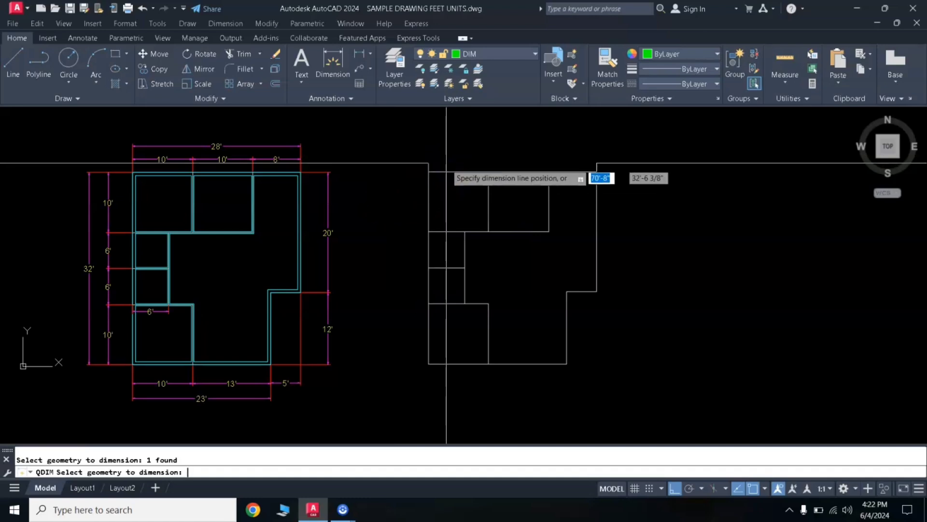
pyautogui.click(448, 137)
pyautogui.press('Return')
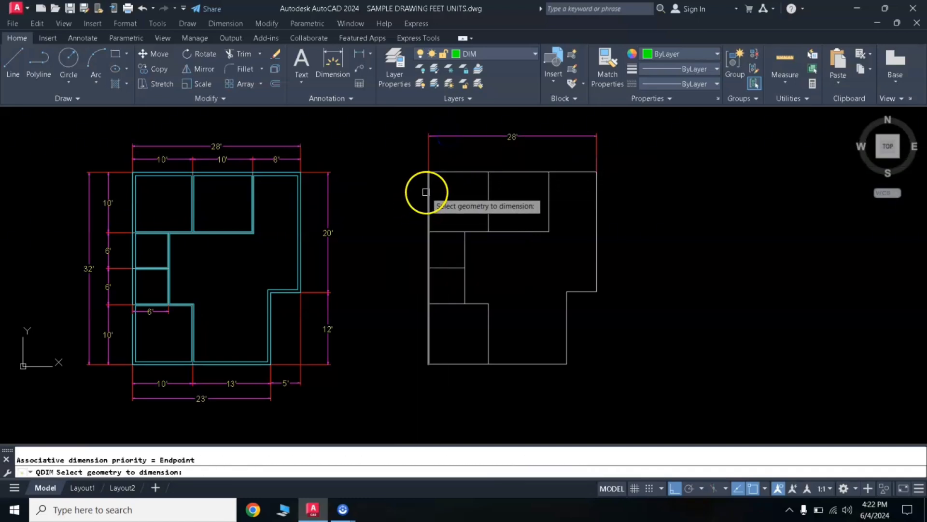
pyautogui.click(429, 192)
pyautogui.press('Return')
pyautogui.click(391, 234)
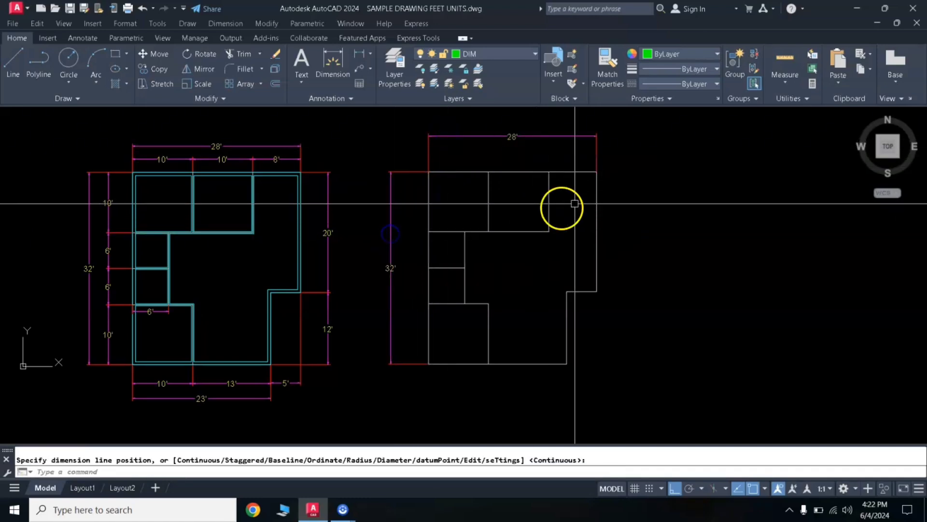
# Quick-dimension the right (20', 12'), bottom (23', 5') and top (10', 10', 8') edges
pyautogui.click(566, 319)
pyautogui.press('Return')
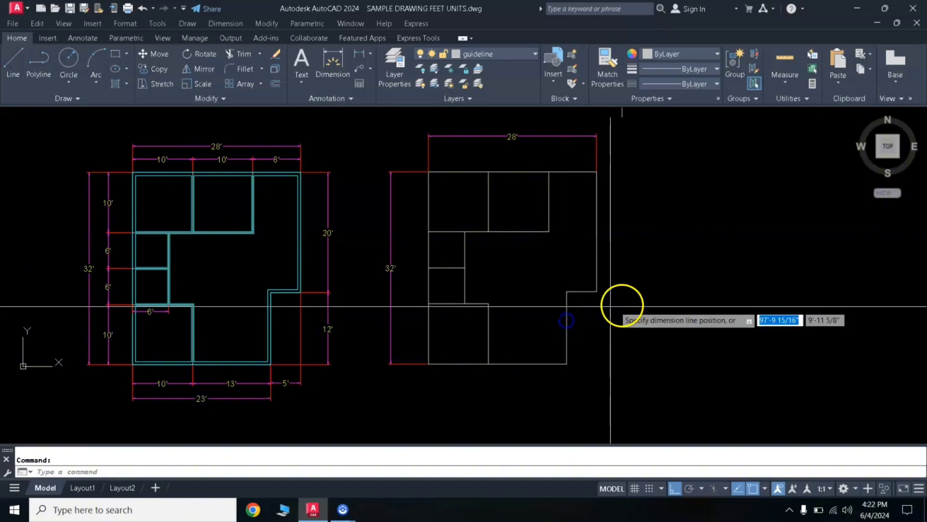
pyautogui.click(631, 303)
pyautogui.click(591, 289)
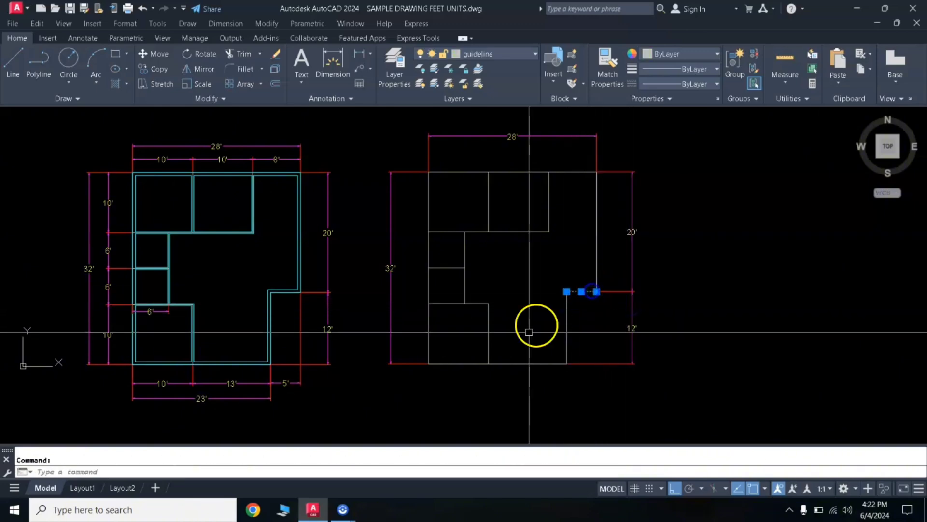
pyautogui.click(525, 363)
pyautogui.press('Return')
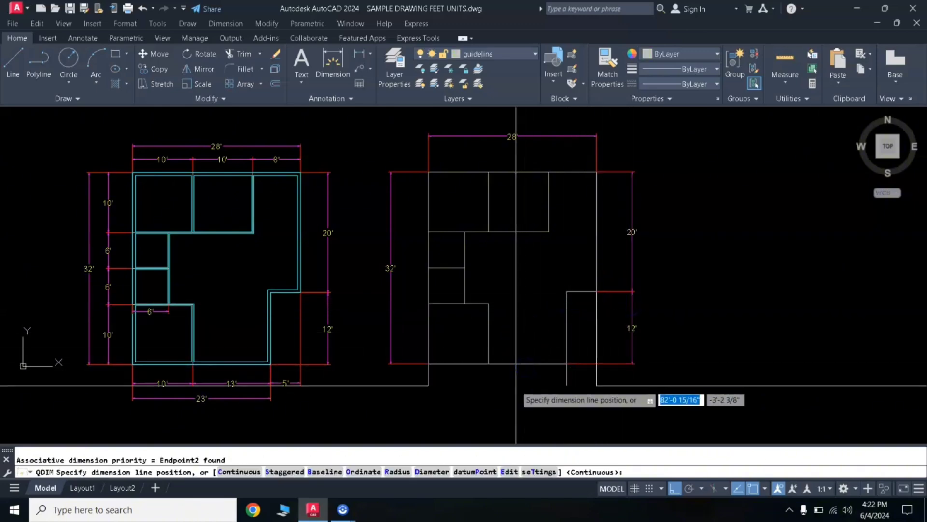
pyautogui.click(515, 386)
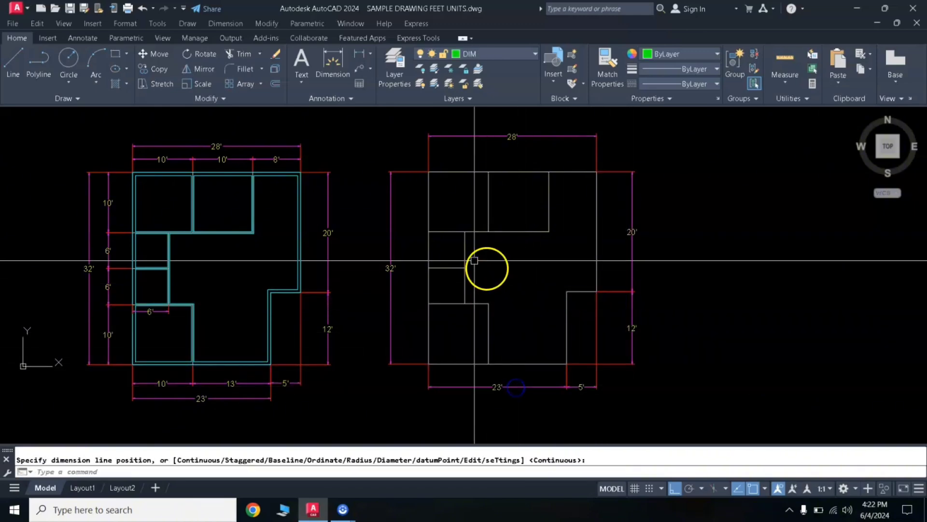
pyautogui.click(608, 195)
pyautogui.click(425, 213)
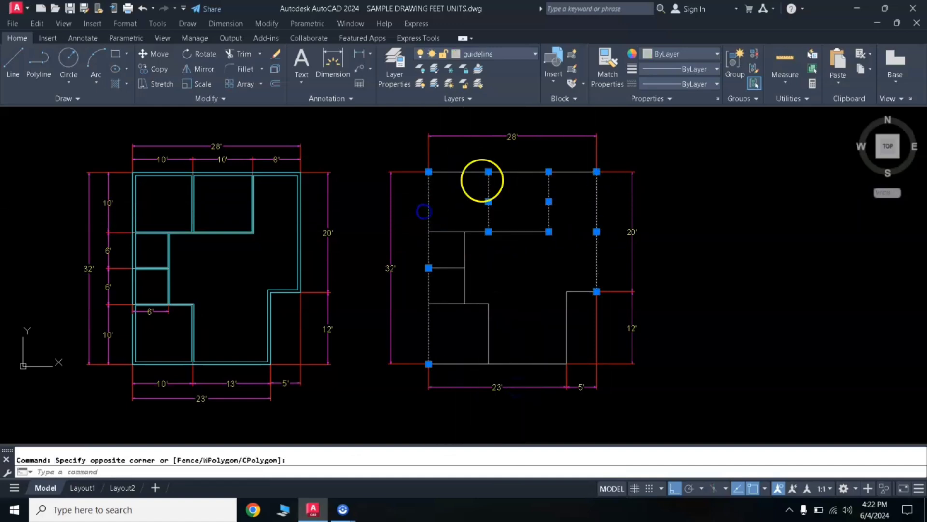
pyautogui.press('Return')
pyautogui.click(497, 151)
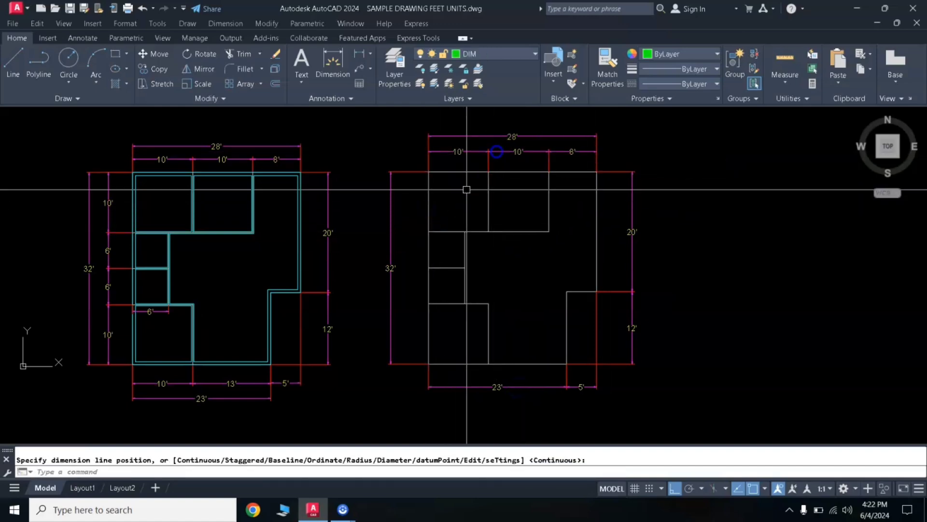
# Dimension the left rooms (10', 6', 6', 10'), lower partitions (10', 13') and a 6' room
pyautogui.click(462, 165)
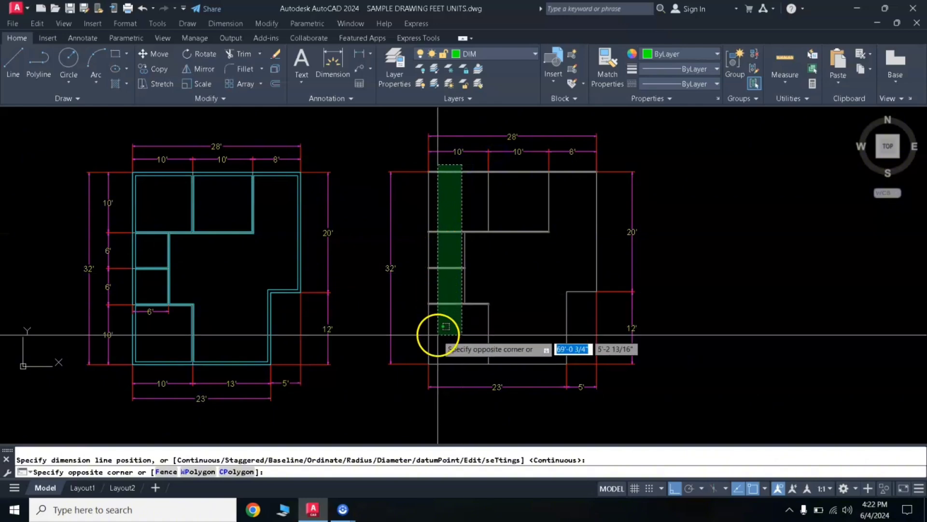
pyautogui.click(444, 365)
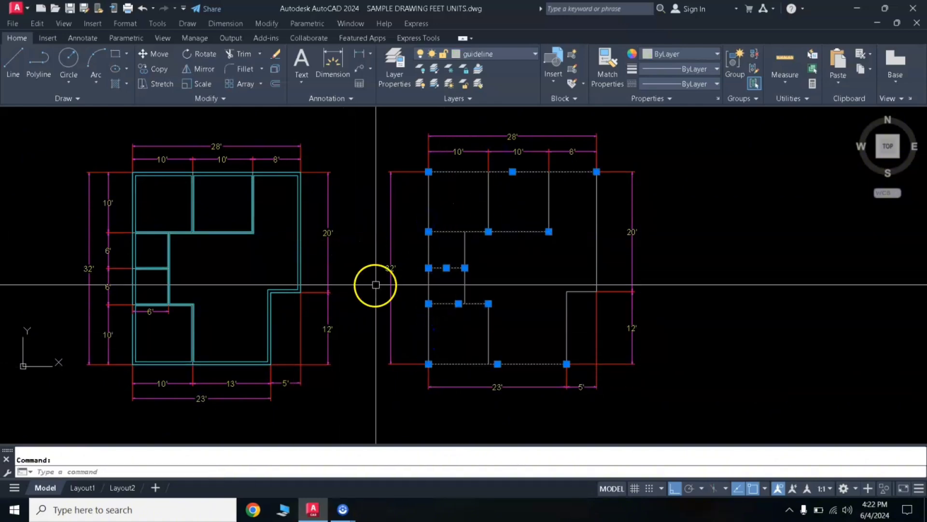
pyautogui.rightClick(390, 286)
pyautogui.click(409, 287)
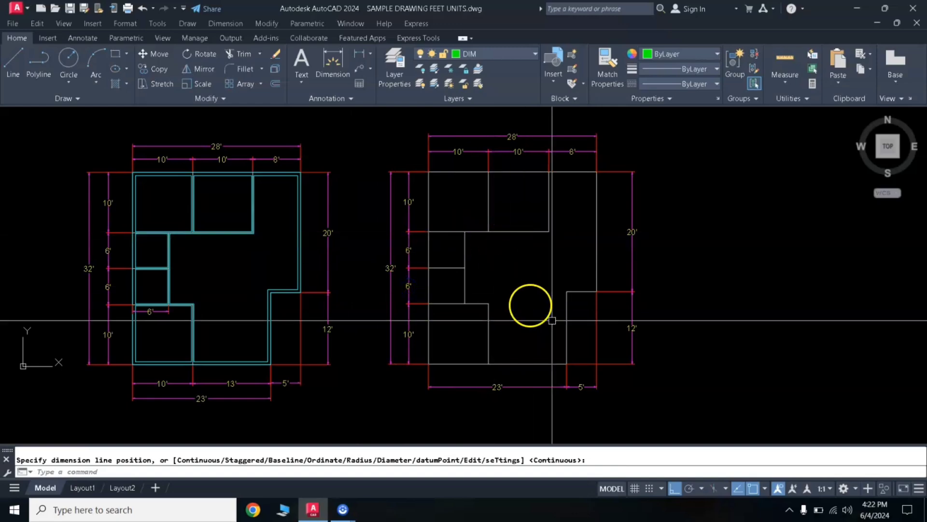
pyautogui.moveTo(582, 326); pyautogui.dragTo(428, 337)
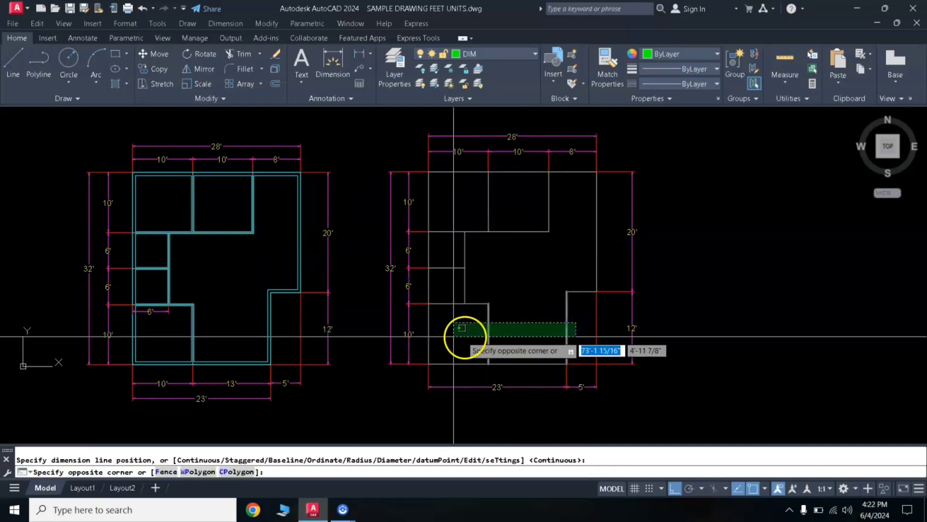
pyautogui.rightClick(443, 347)
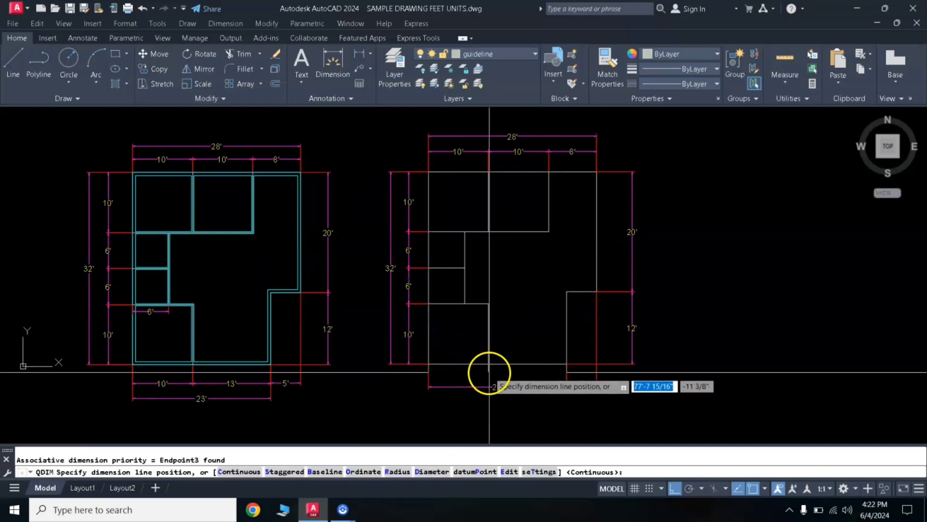
pyautogui.click(489, 373)
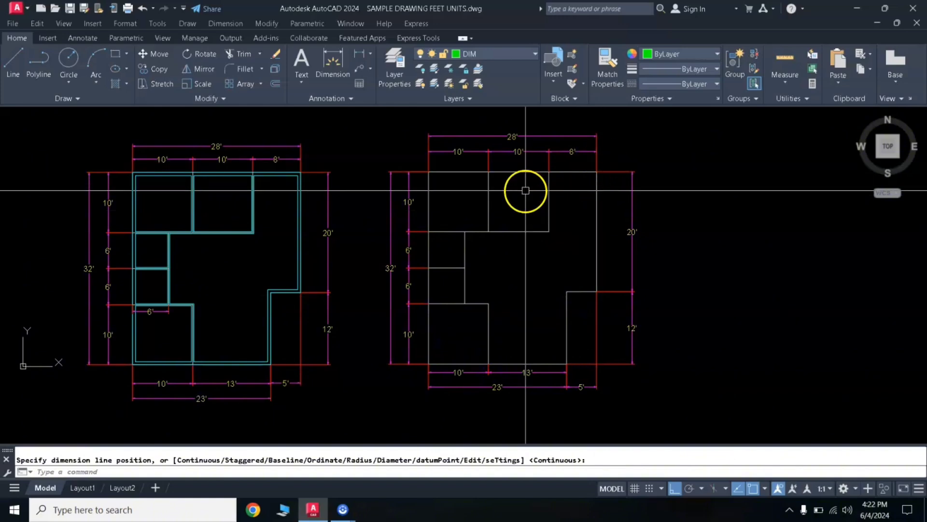
pyautogui.press('Return')
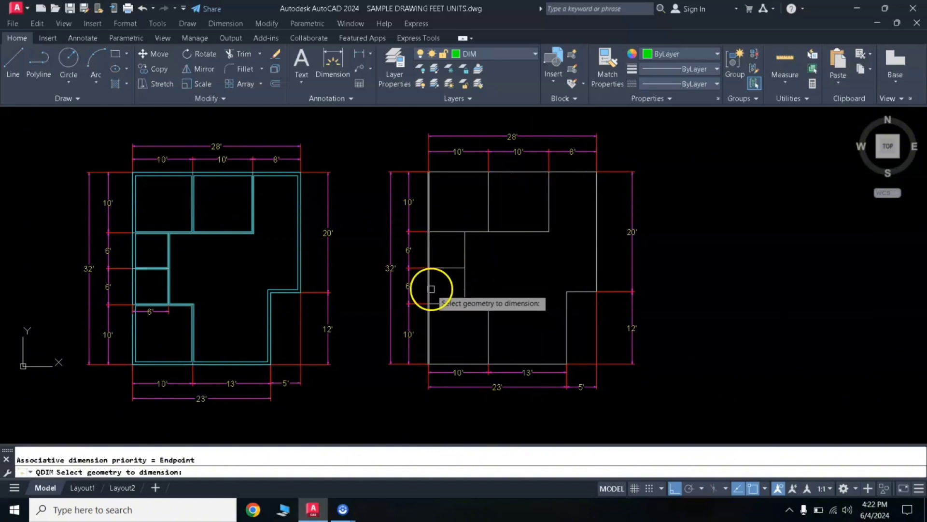
pyautogui.rightClick(466, 285)
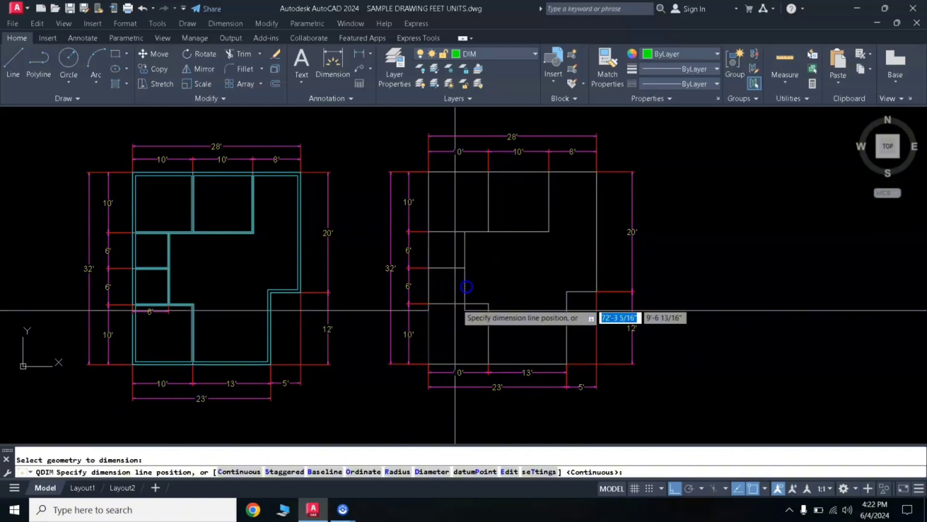
pyautogui.click(452, 315)
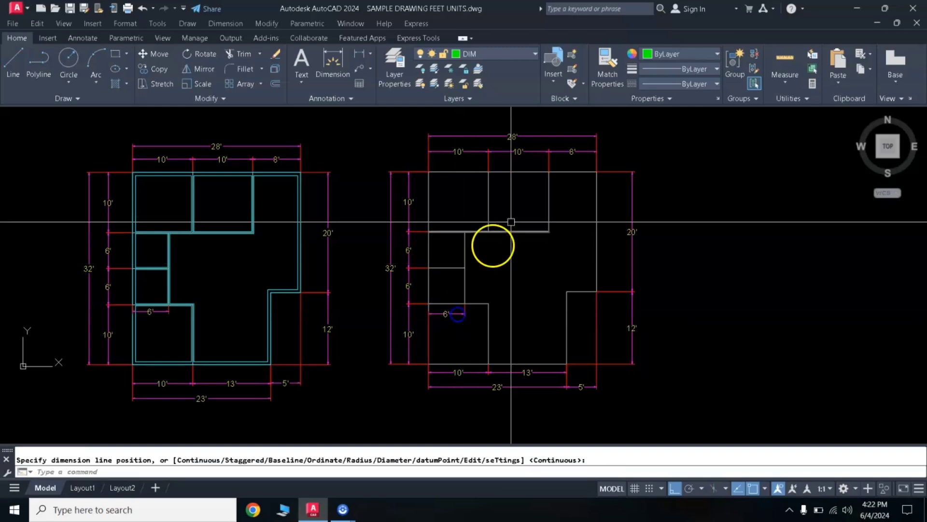
pyautogui.click(449, 315)
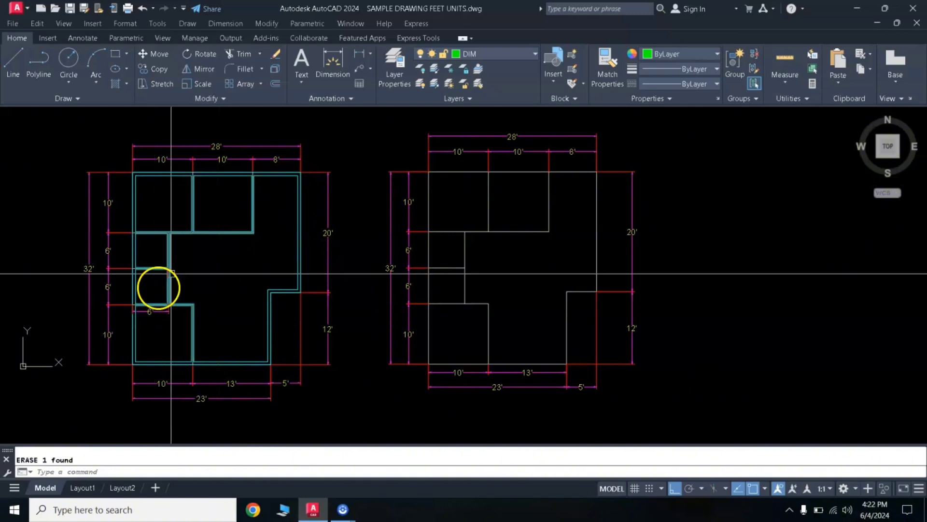
# Make WALL current and start a multiline with Top justification and scale 6
pyautogui.click(489, 54)
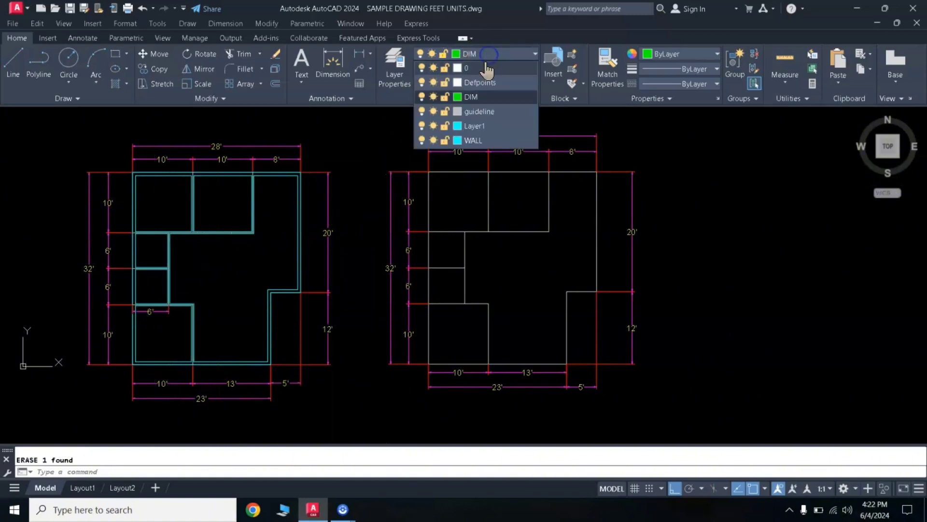
pyautogui.click(488, 140)
pyautogui.write('ML')
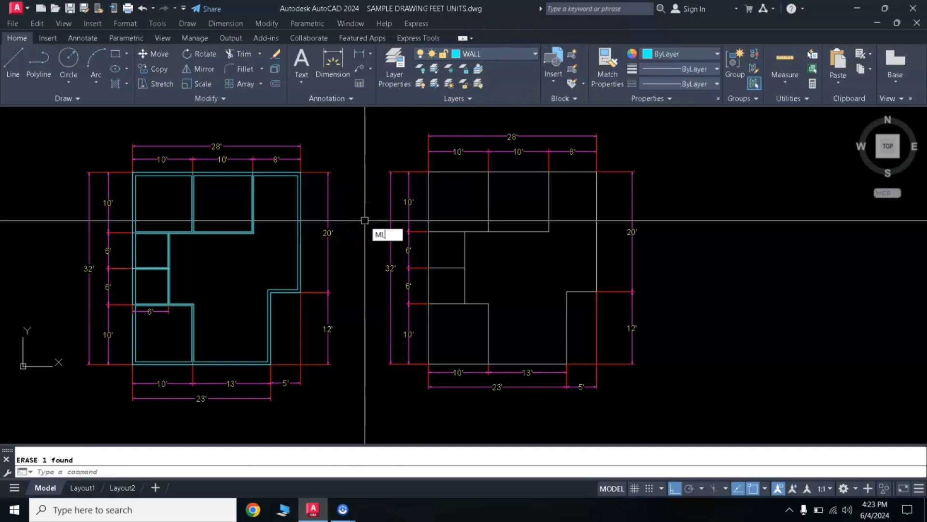
pyautogui.press('Return')
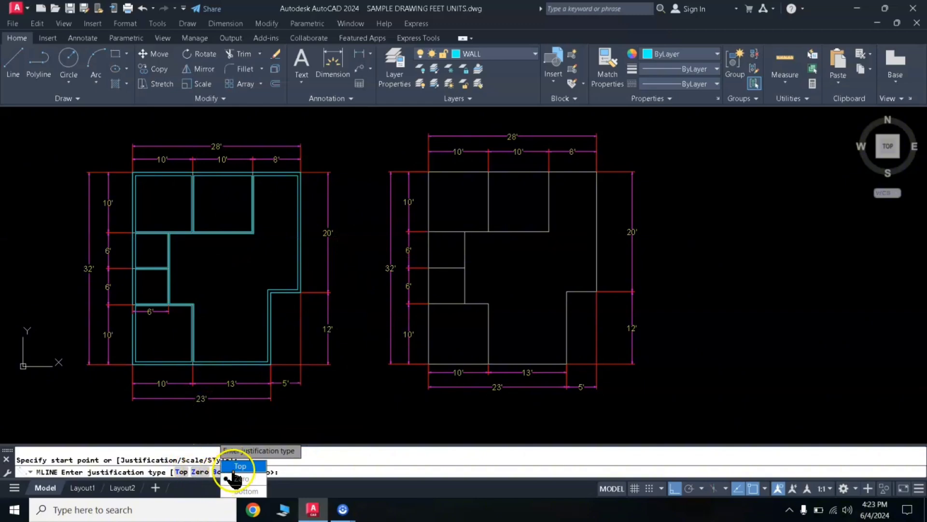
pyautogui.click(238, 467)
pyautogui.write('6')
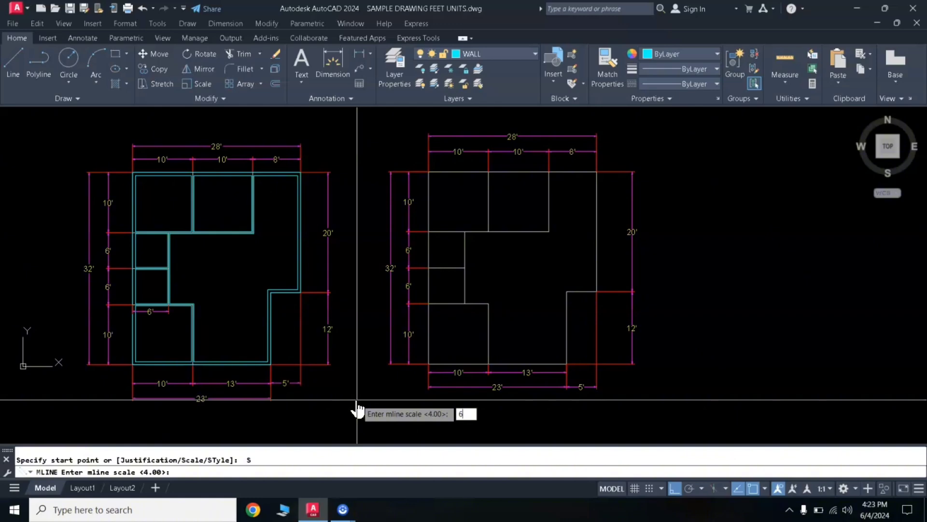
pyautogui.press('Return')
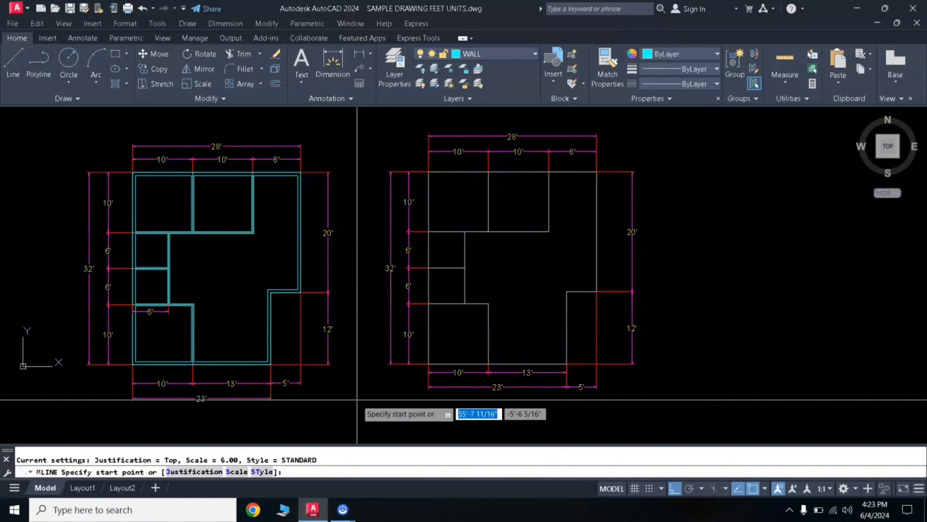
# Trace the exterior wall around the outline's corners and close it
pyautogui.click(429, 363)
pyautogui.click(428, 171)
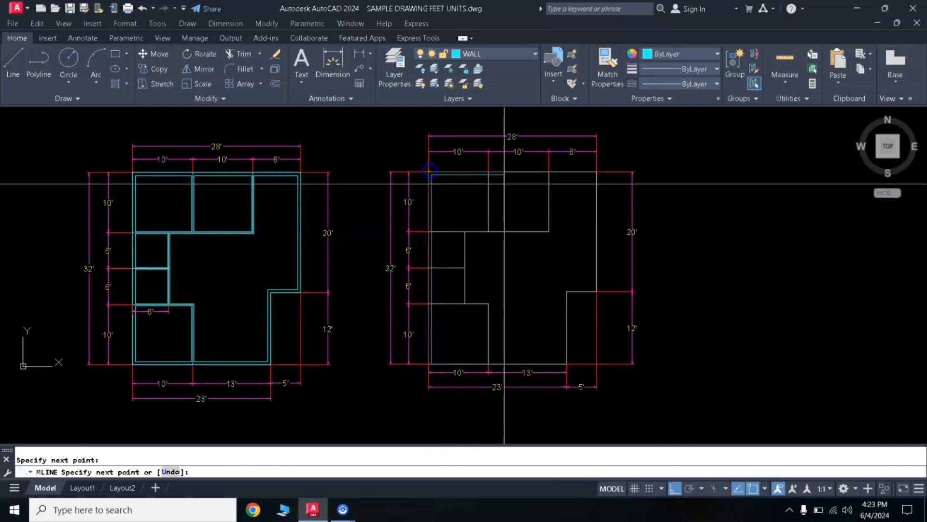
pyautogui.click(594, 172)
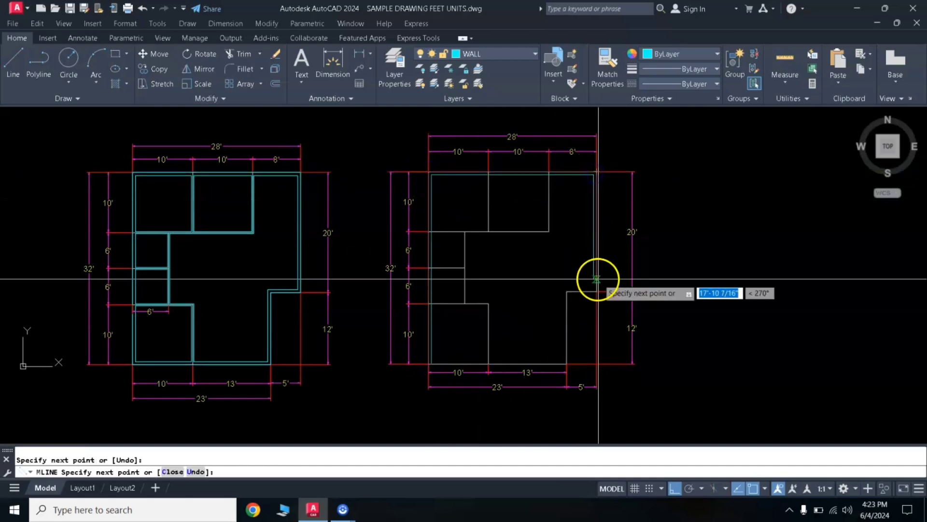
pyautogui.click(566, 293)
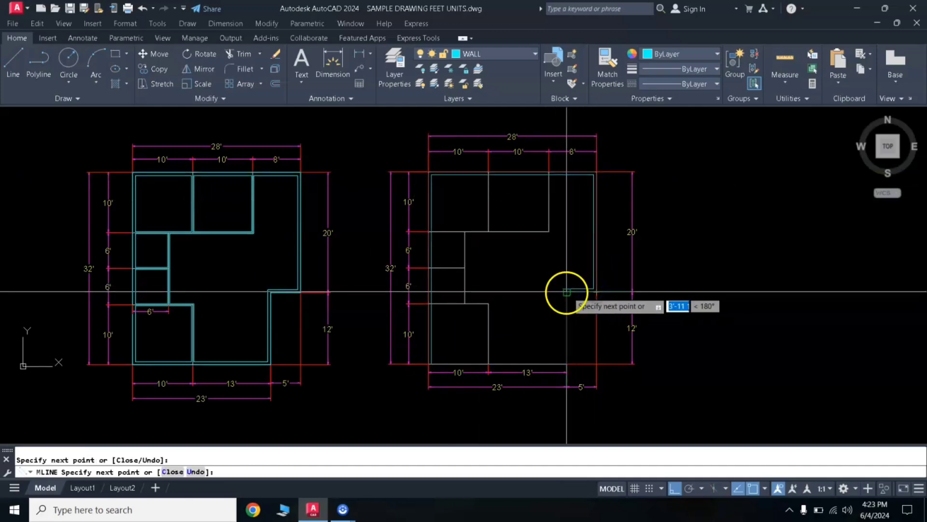
pyautogui.click(567, 364)
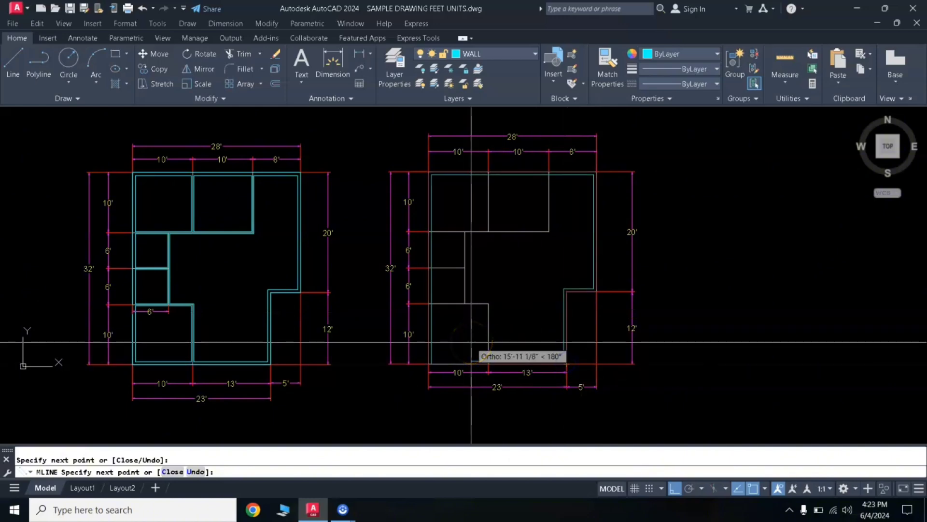
pyautogui.write('c')
pyautogui.press('Return')
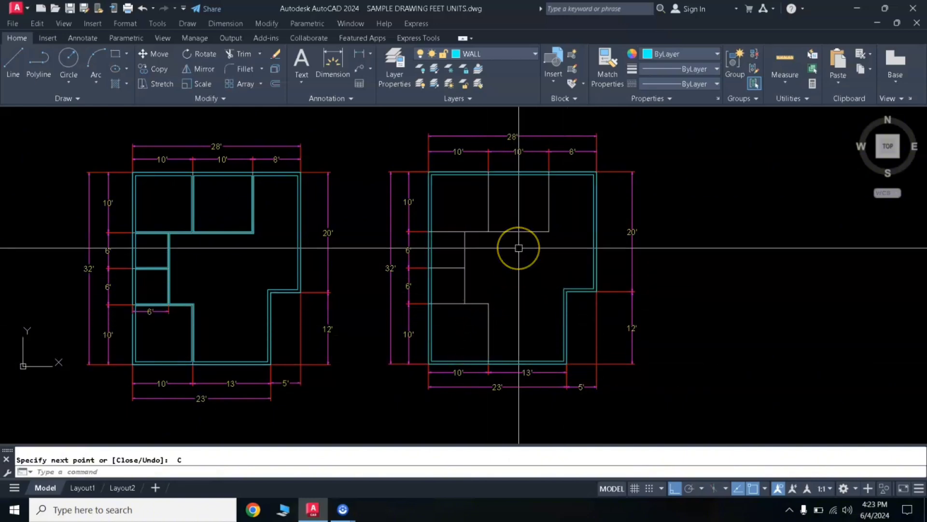
pyautogui.press('Return')
pyautogui.write('J')
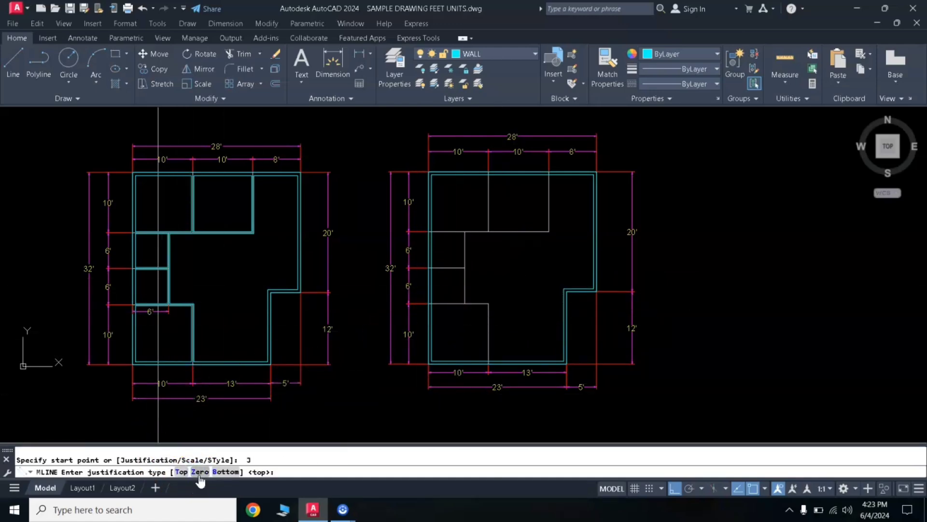
# Set multiline justification to zero and scale 4, then draw an L-shaped wall from the top wall
pyautogui.click(199, 475)
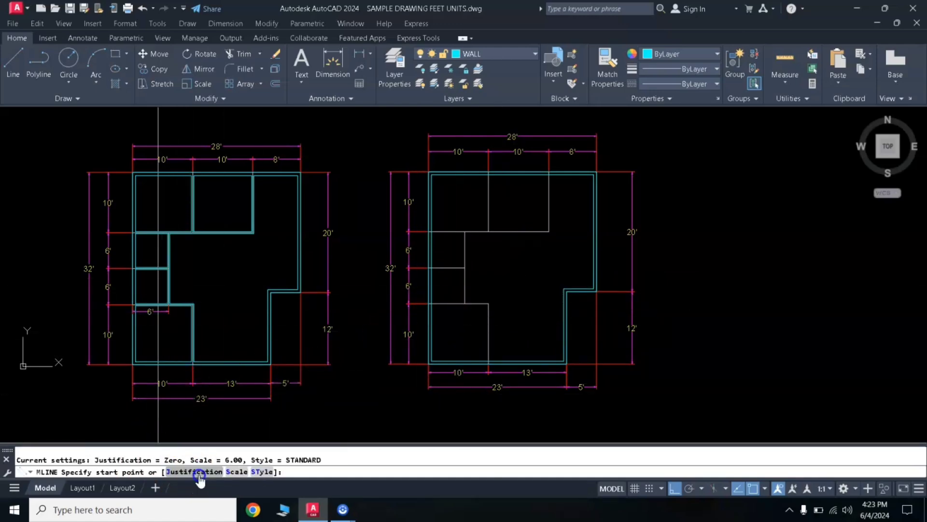
pyautogui.click(236, 472)
pyautogui.write('4')
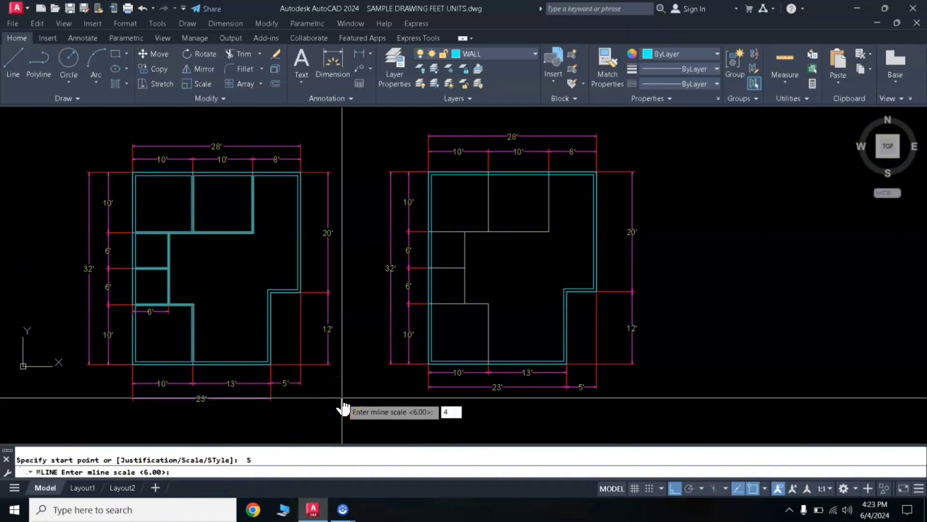
pyautogui.press('Return')
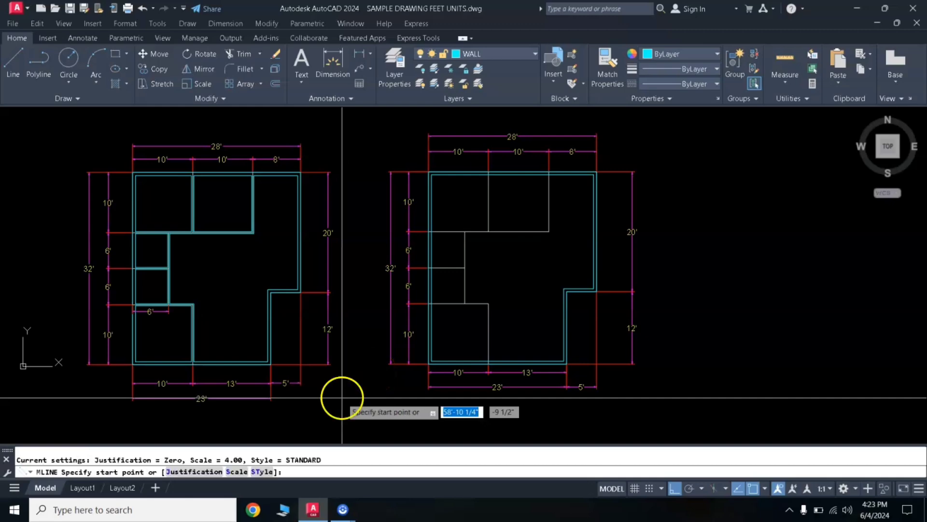
pyautogui.click(549, 175)
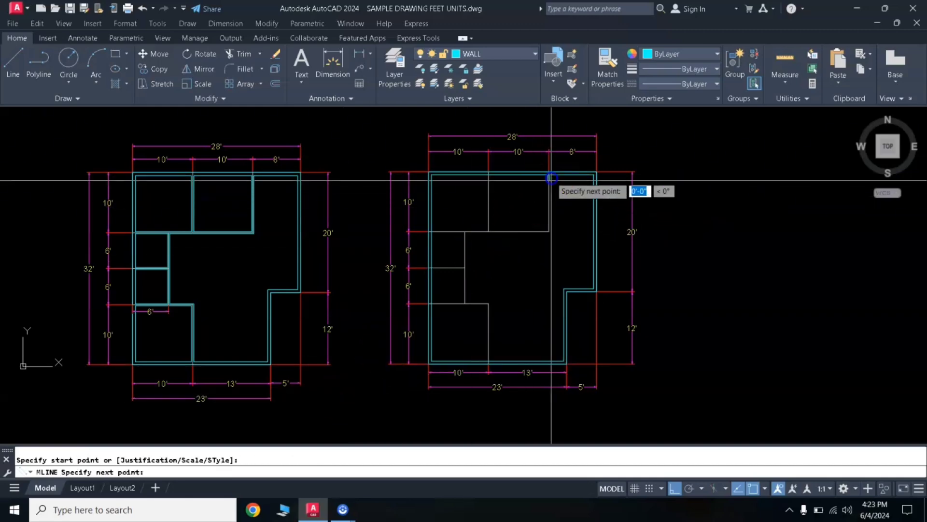
pyautogui.click(549, 232)
pyautogui.scroll(4, 450, 235)
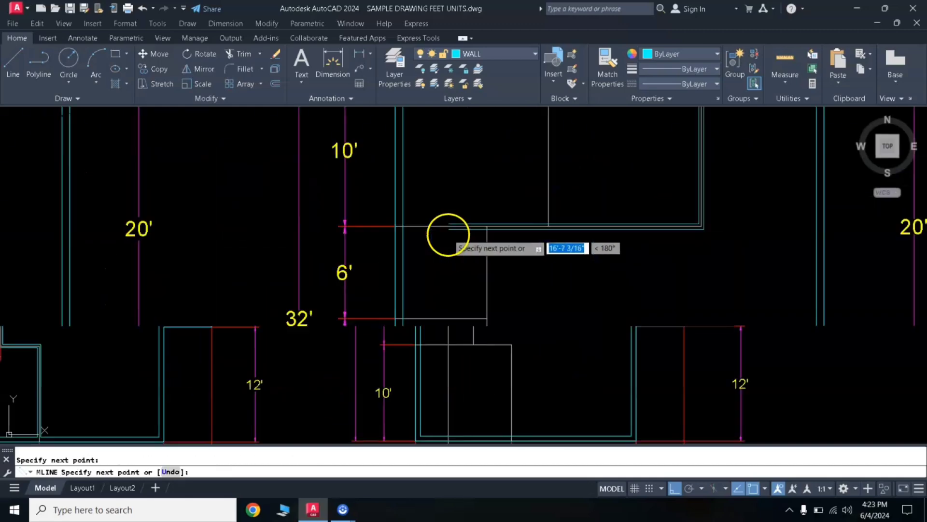
pyautogui.click(401, 226)
pyautogui.press('Return')
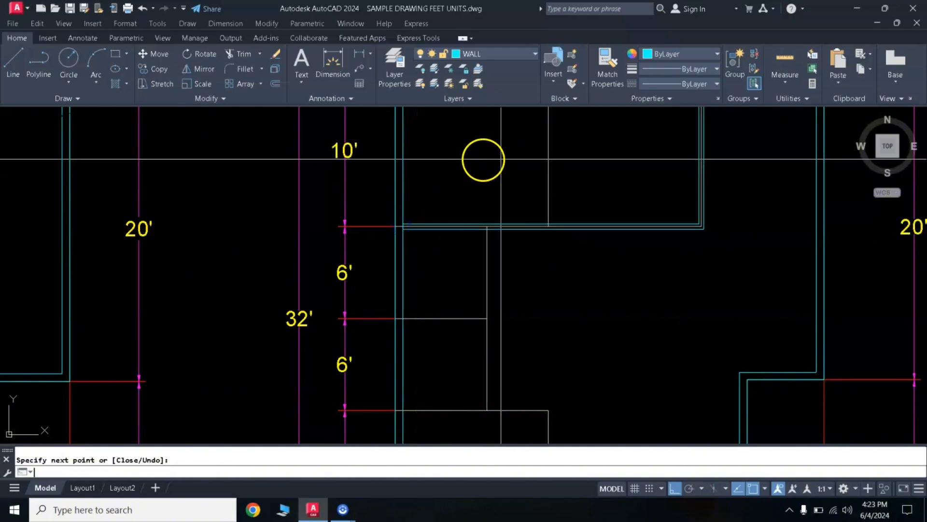
# Draw a vertical interior wall from the top wall down to the lower wall
pyautogui.press('Return')
pyautogui.moveTo(534, 149); pyautogui.dragTo(523, 218, button='middle')
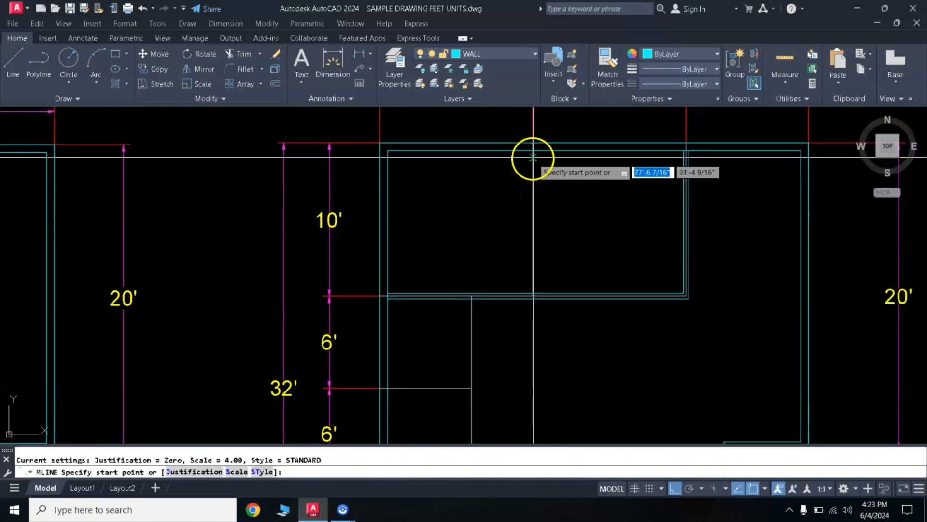
pyautogui.click(533, 150)
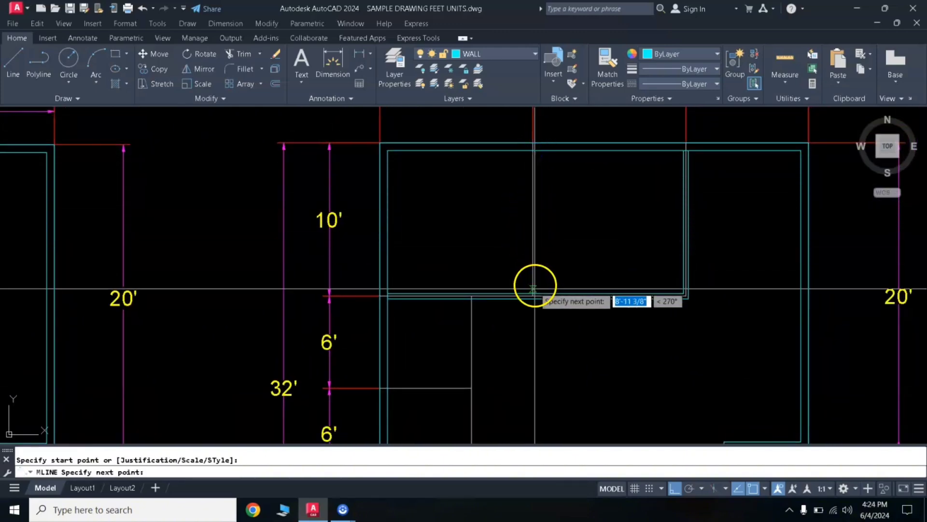
pyautogui.click(535, 293)
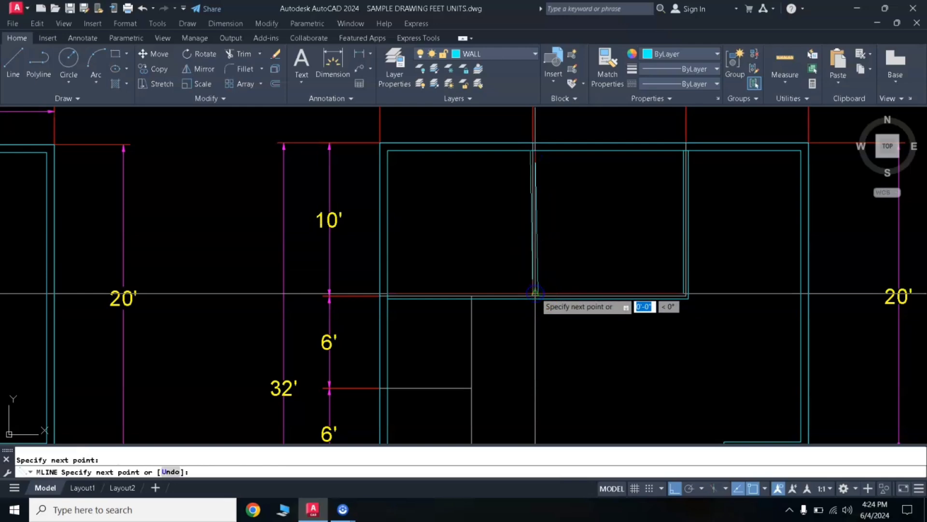
pyautogui.press('Return')
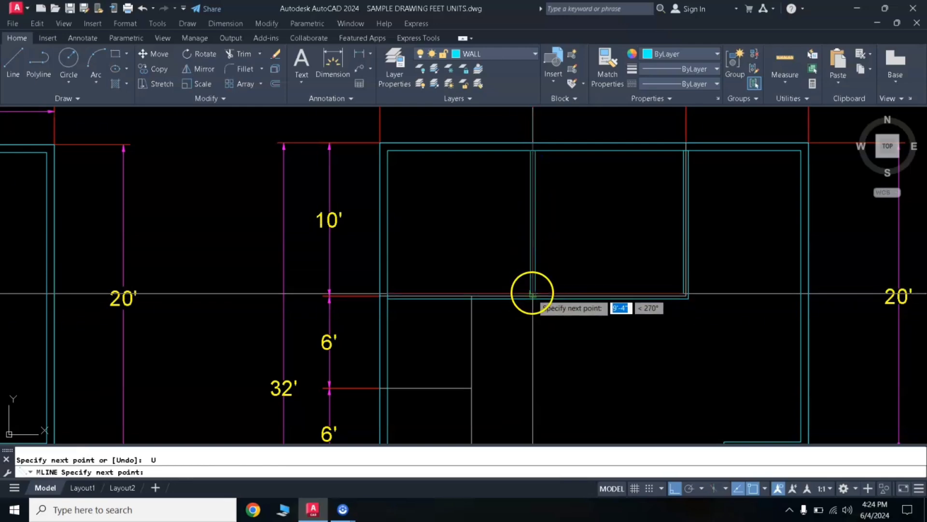
pyautogui.click(533, 294)
pyautogui.press('Return')
pyautogui.press('Return')
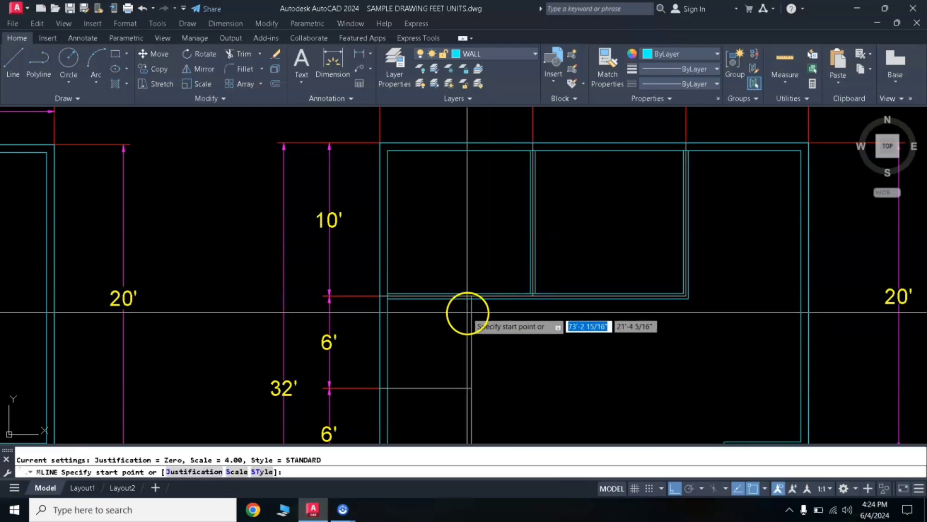
# Draw a wall from the left exterior wall across the room and down to the bottom wall
pyautogui.moveTo(468, 310)
pyautogui.mouseDown(button='middle')
pyautogui.moveTo(477, 155)
pyautogui.moveTo(425, 207)
pyautogui.mouseUp(button='middle')
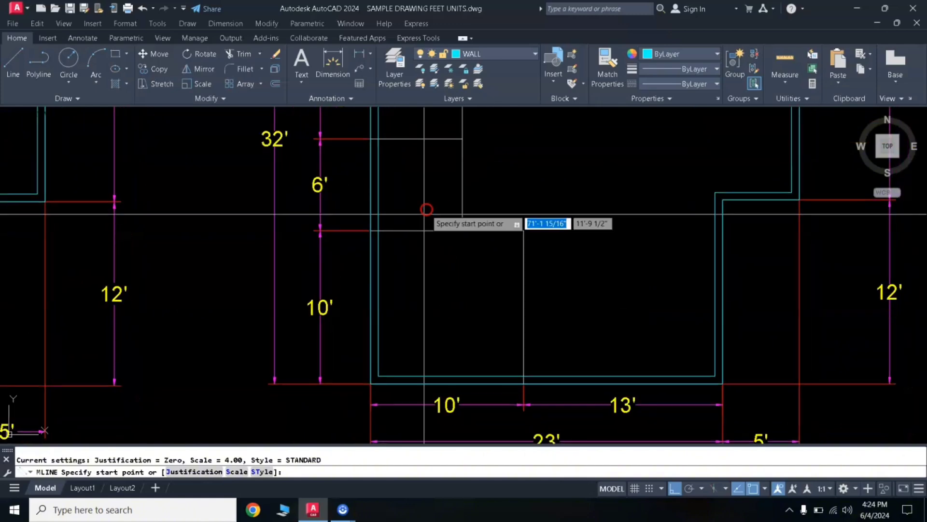
pyautogui.click(378, 230)
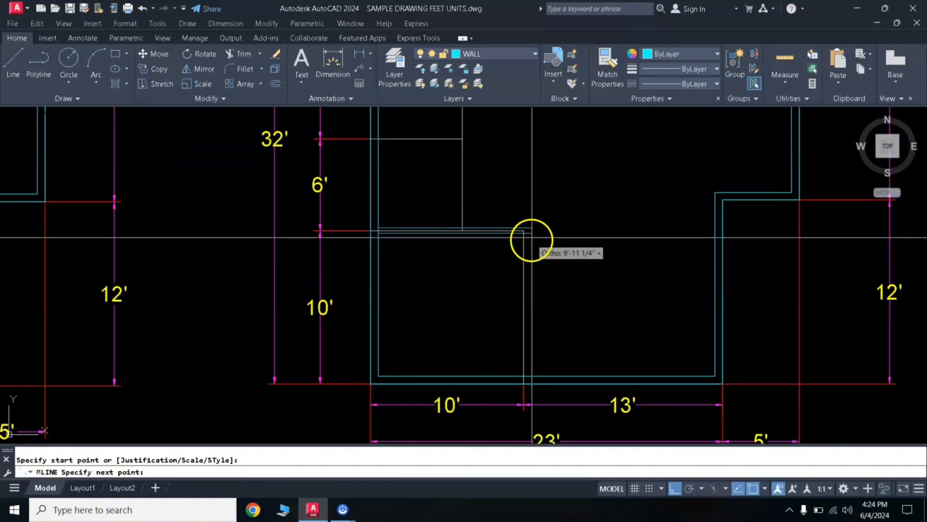
pyautogui.click(525, 230)
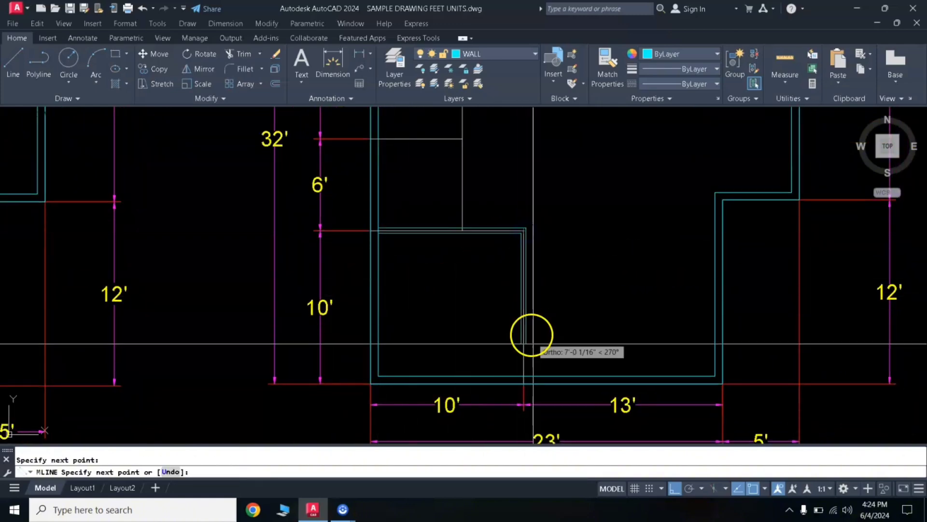
pyautogui.click(523, 373)
pyautogui.press('Return')
pyautogui.press('Return')
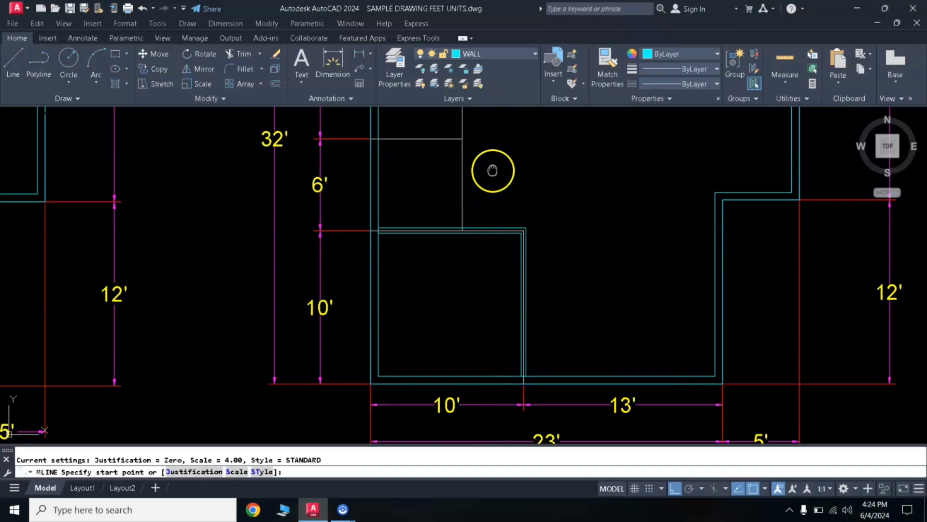
# Draw a vertical wall from the interior corner down between the small rooms
pyautogui.moveTo(492, 171); pyautogui.dragTo(476, 330, button='middle')
pyautogui.click(445, 208)
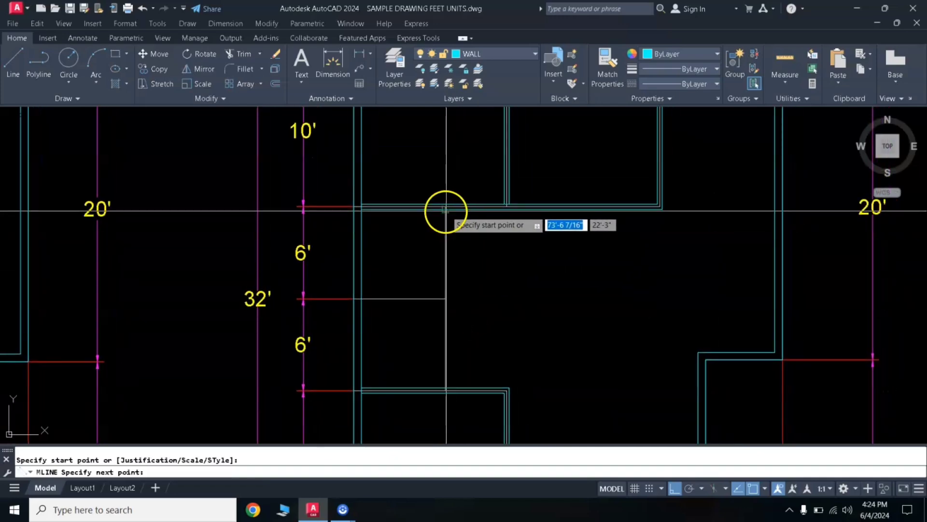
pyautogui.click(445, 386)
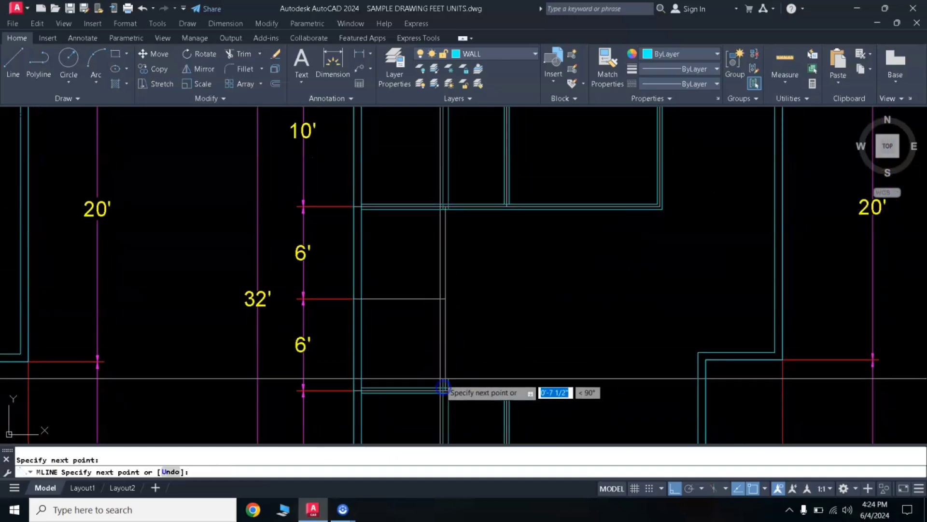
pyautogui.press('Return')
# Draw the short horizontal wall from the left exterior wall to the central wall
pyautogui.press('Return')
pyautogui.click(362, 299)
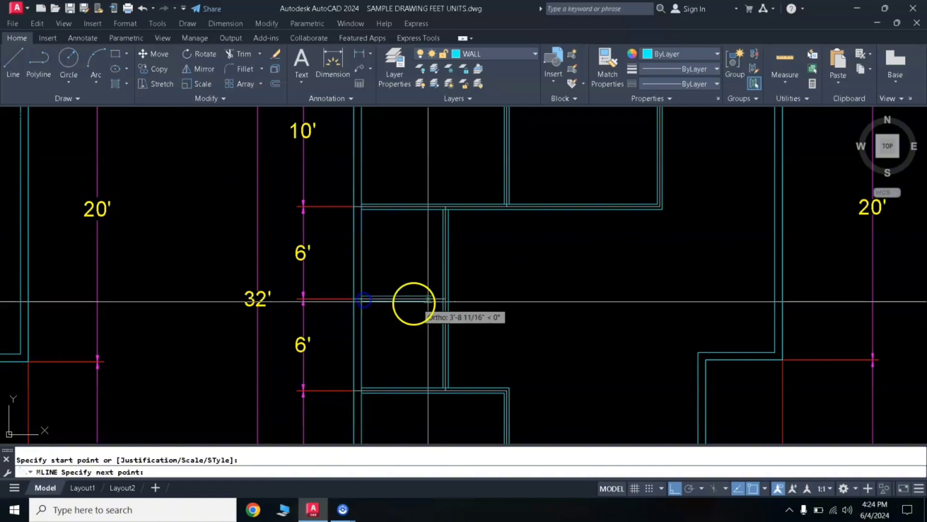
pyautogui.click(444, 298)
pyautogui.press('Return')
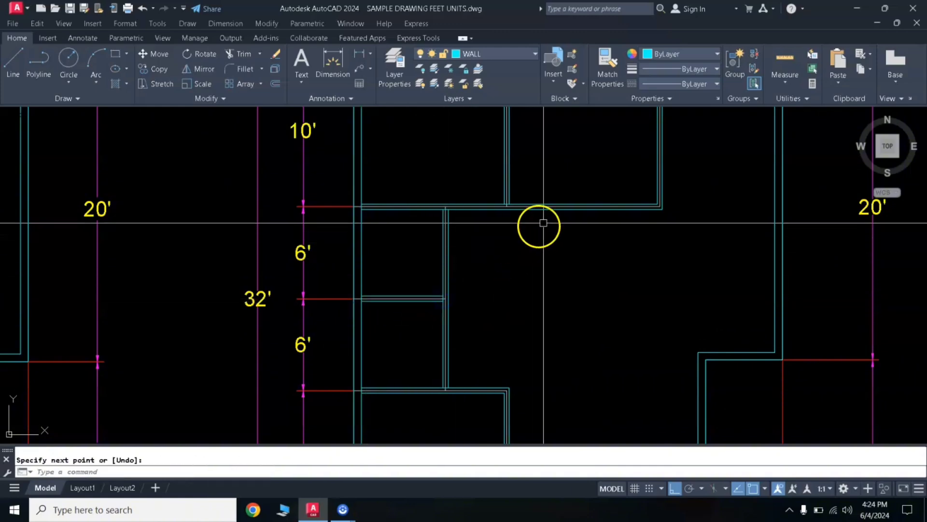
pyautogui.scroll(-1, 562, 199)
pyautogui.moveTo(604, 175); pyautogui.dragTo(529, 203, button='middle')
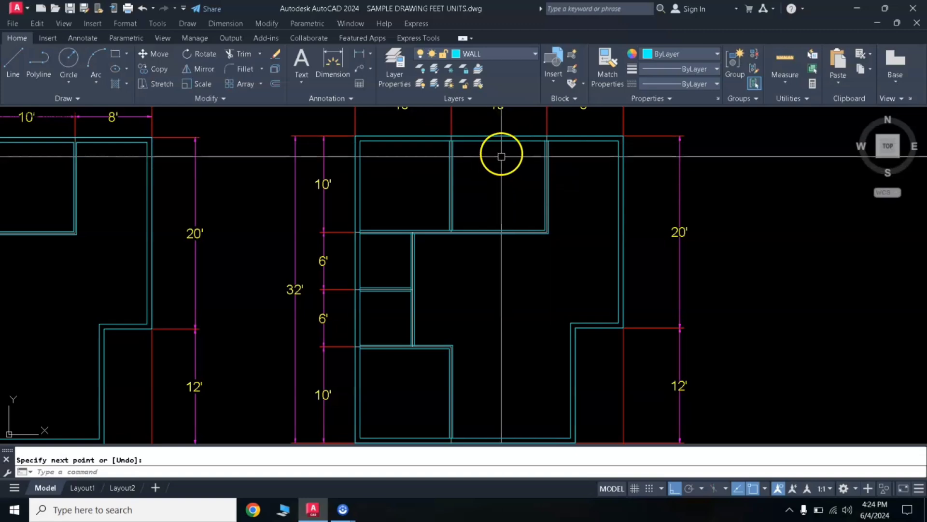
pyautogui.scroll(2, 503, 139)
pyautogui.write('ML')
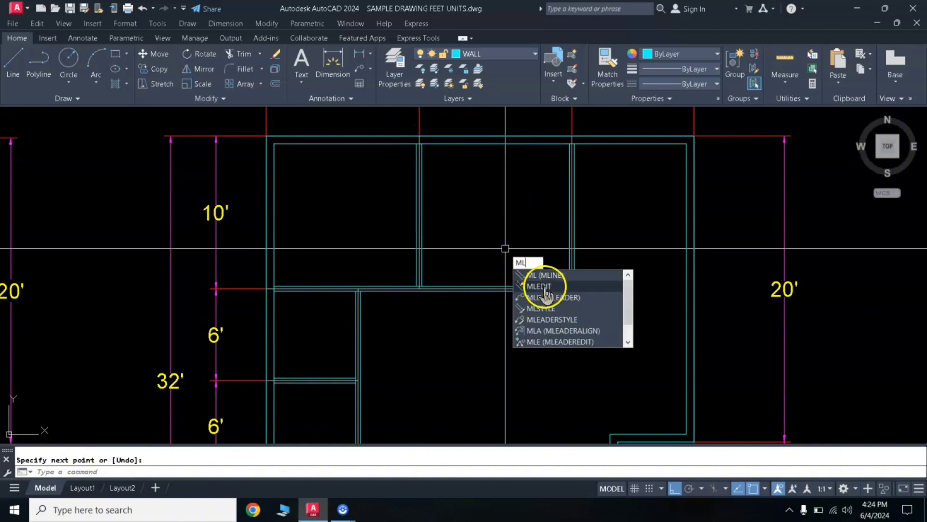
# Start MLEDIT and choose the Open Tee tool for cleaning wall junctions
pyautogui.click(539, 287)
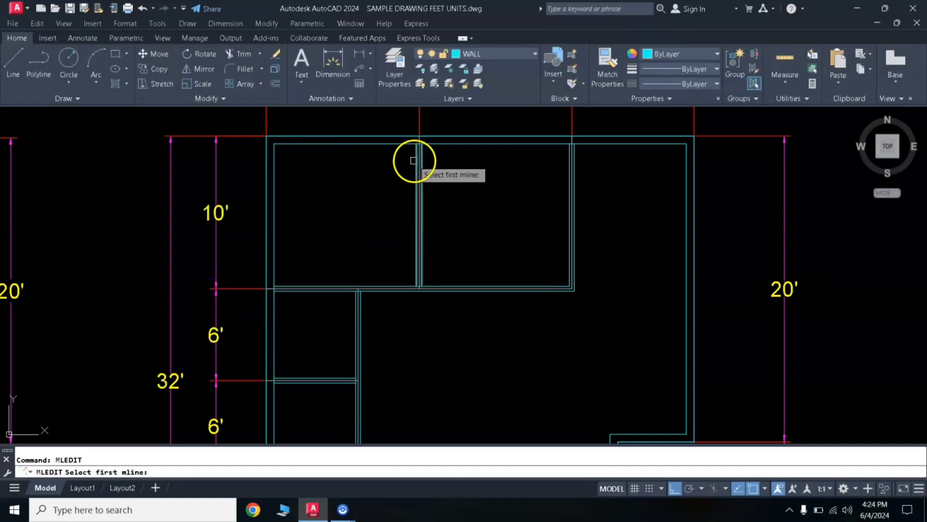
# Open-tee the two top wall junctions and the next partition junction
pyautogui.click(404, 146)
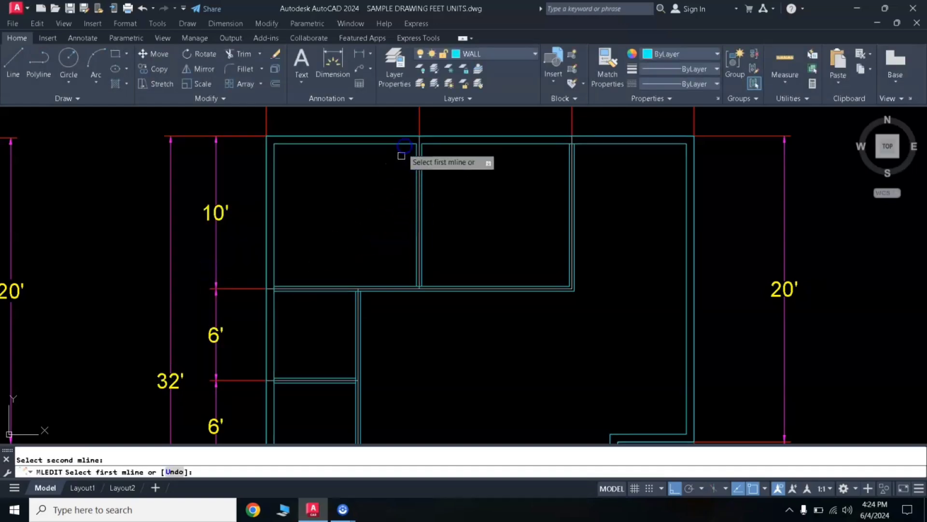
pyautogui.click(565, 162)
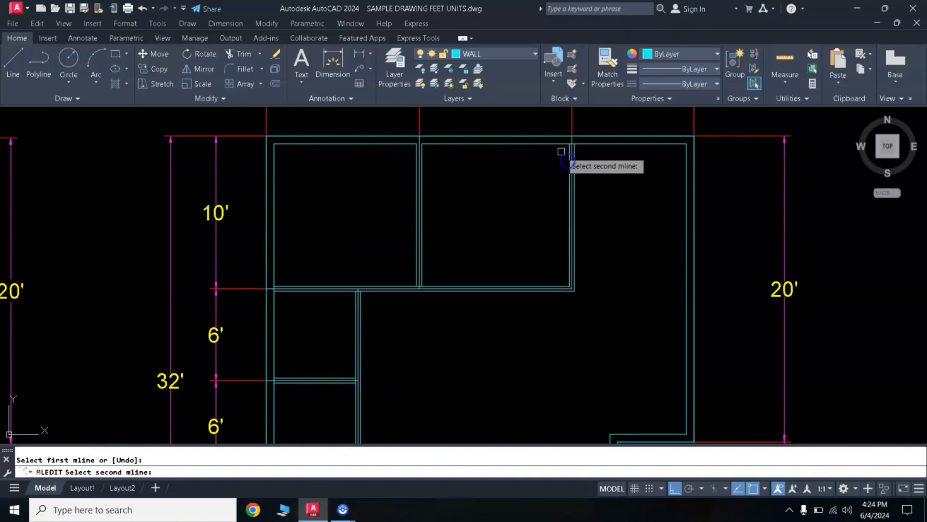
pyautogui.click(558, 146)
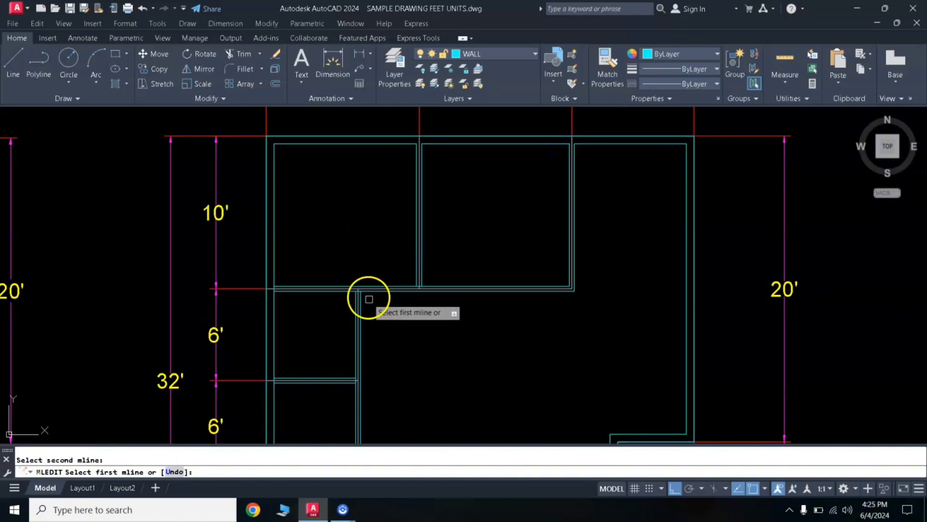
pyautogui.scroll(4, 396, 294)
pyautogui.click(444, 229)
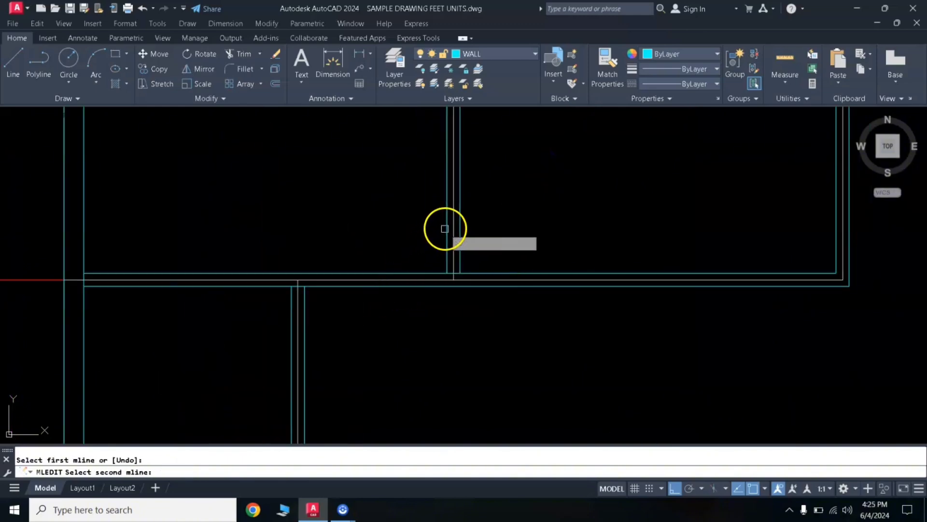
pyautogui.click(424, 268)
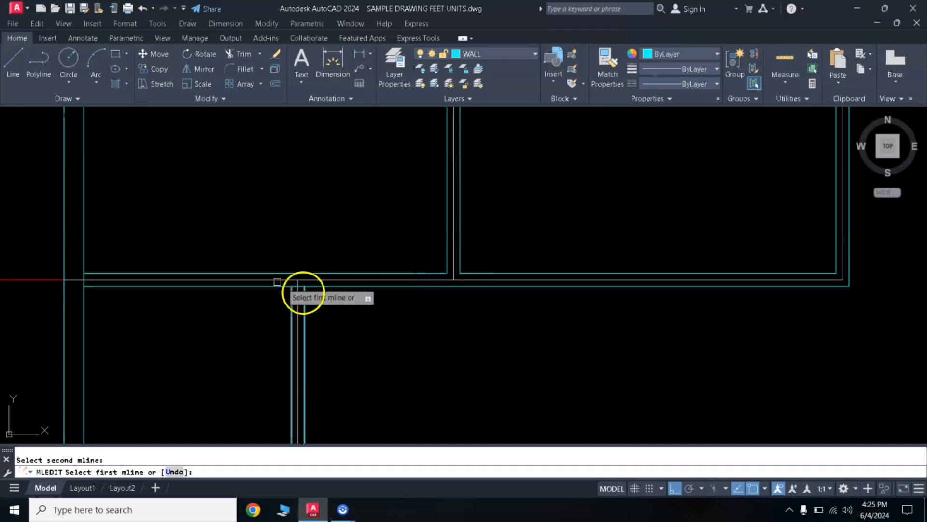
# Open-tee the lower partition junction and the left exterior wall junction
pyautogui.click(287, 310)
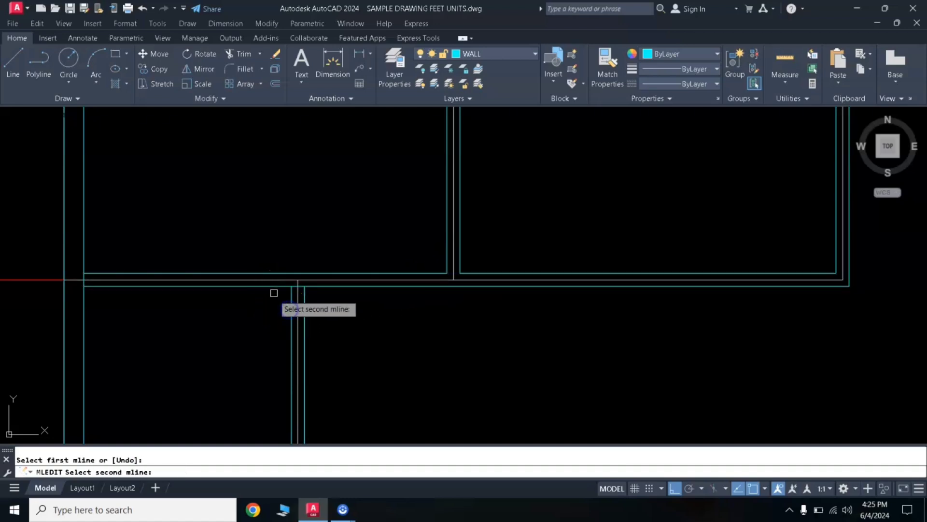
pyautogui.click(278, 287)
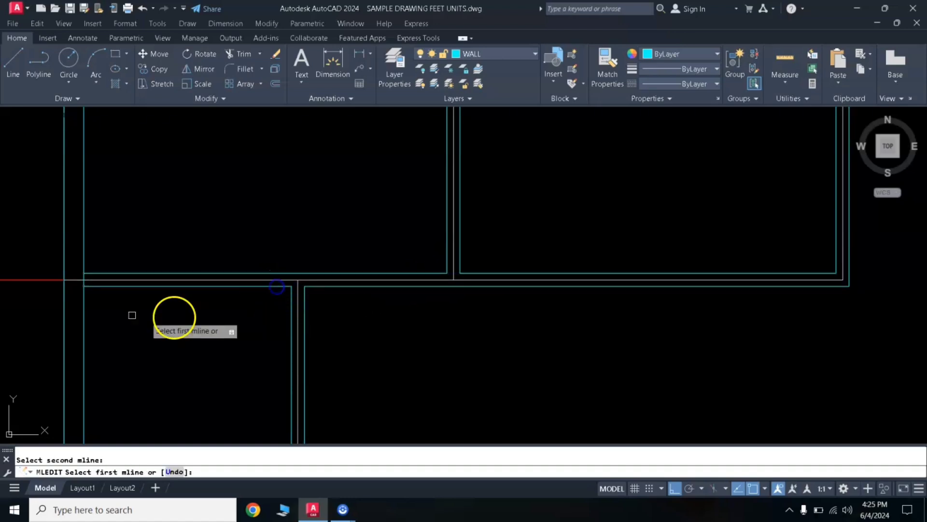
pyautogui.click(103, 287)
pyautogui.click(85, 303)
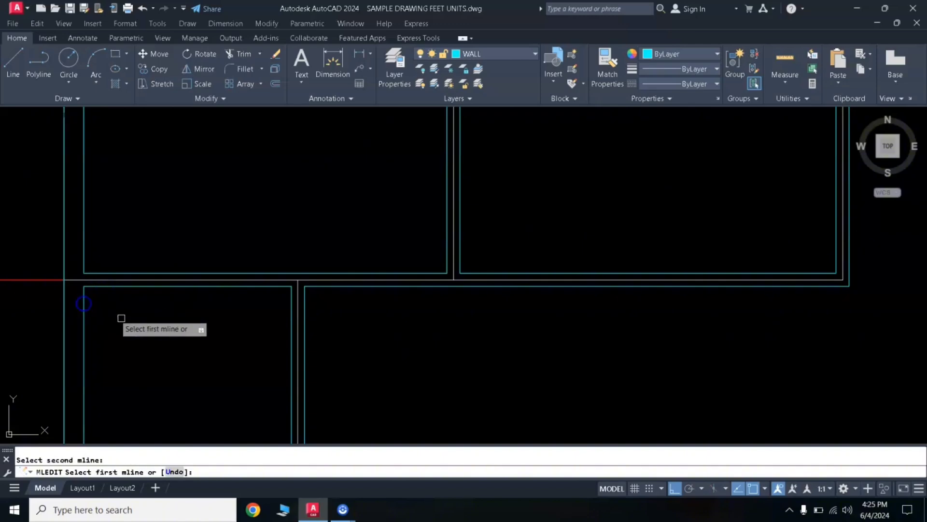
pyautogui.scroll(-4, 125, 315)
pyautogui.moveTo(140, 314); pyautogui.dragTo(205, 327, button='middle')
pyautogui.scroll(4, 310, 284)
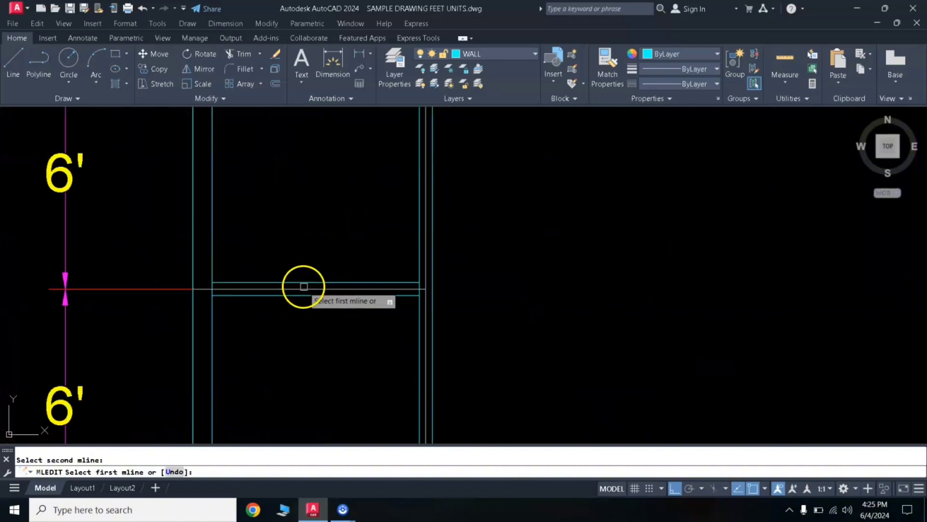
# Clean the junctions by the 6' mark and where the central wall meets the horizontal wall
pyautogui.click(213, 265)
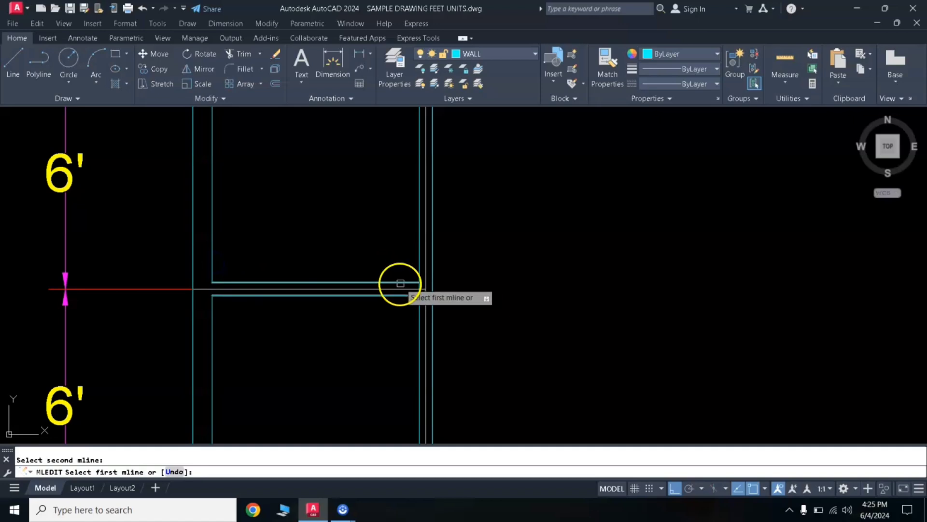
pyautogui.click(416, 251)
pyautogui.click(419, 247)
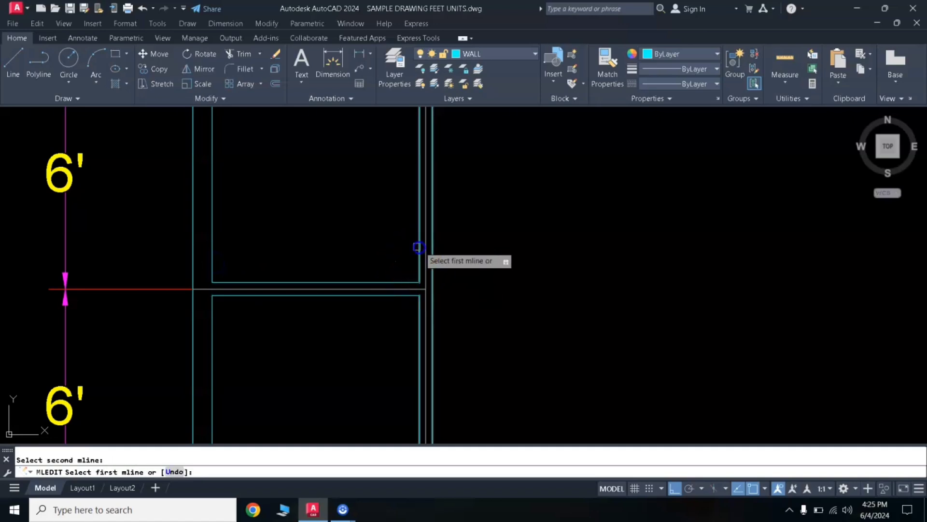
pyautogui.scroll(-2, 387, 313)
pyautogui.moveTo(388, 315)
pyautogui.mouseDown(button='middle')
pyautogui.moveTo(389, 205)
pyautogui.moveTo(320, 228)
pyautogui.mouseUp(button='middle')
pyautogui.scroll(2, 309, 208)
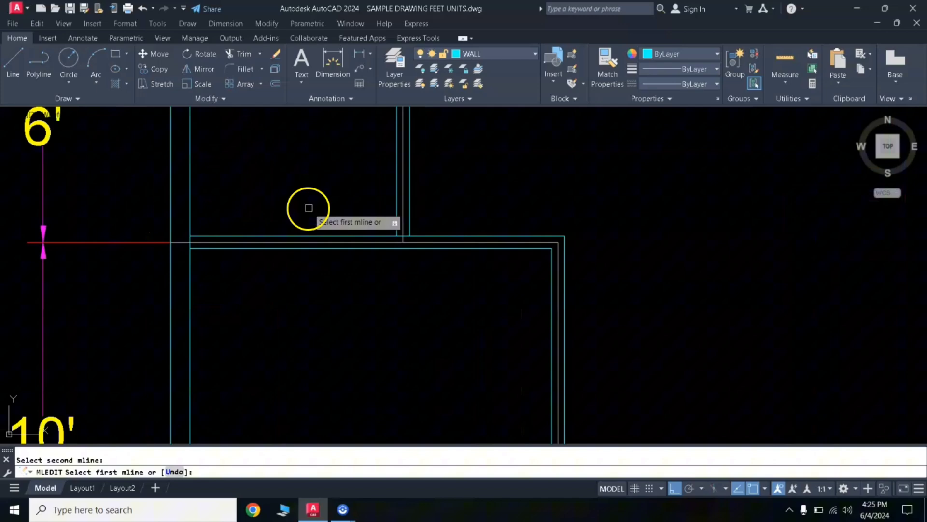
# Clean the junction above the 10' room and the partition meeting the bottom wall
pyautogui.click(229, 236)
pyautogui.click(189, 210)
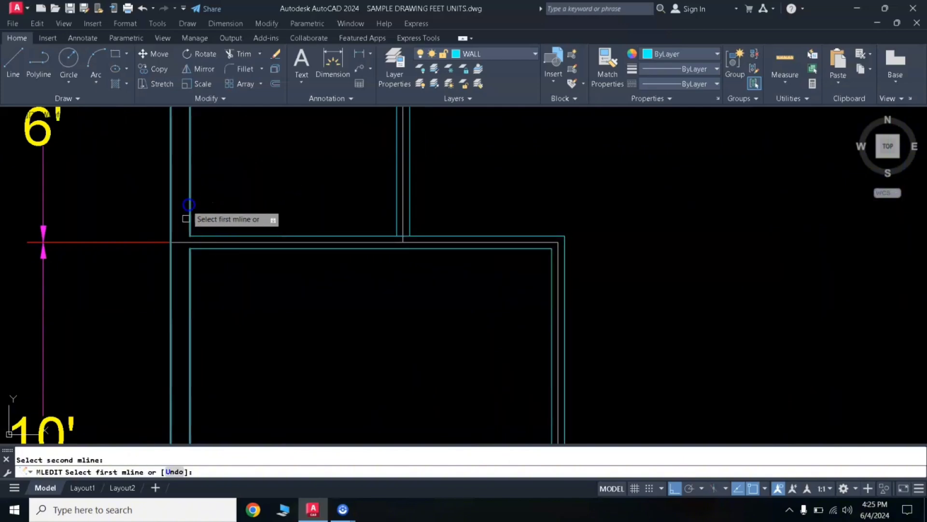
pyautogui.click(384, 239)
pyautogui.scroll(-4, 449, 258)
pyautogui.moveTo(491, 322); pyautogui.dragTo(491, 238, button='middle')
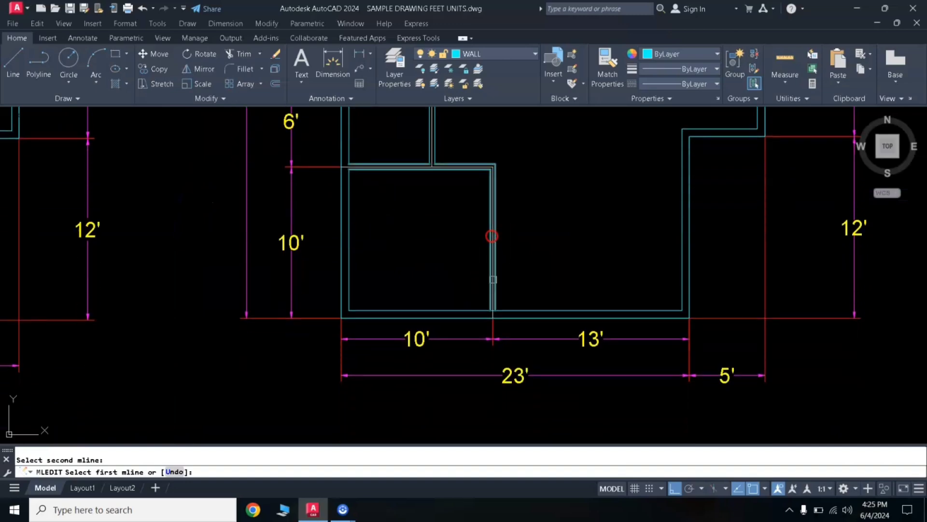
pyautogui.scroll(3, 481, 283)
pyautogui.click(481, 276)
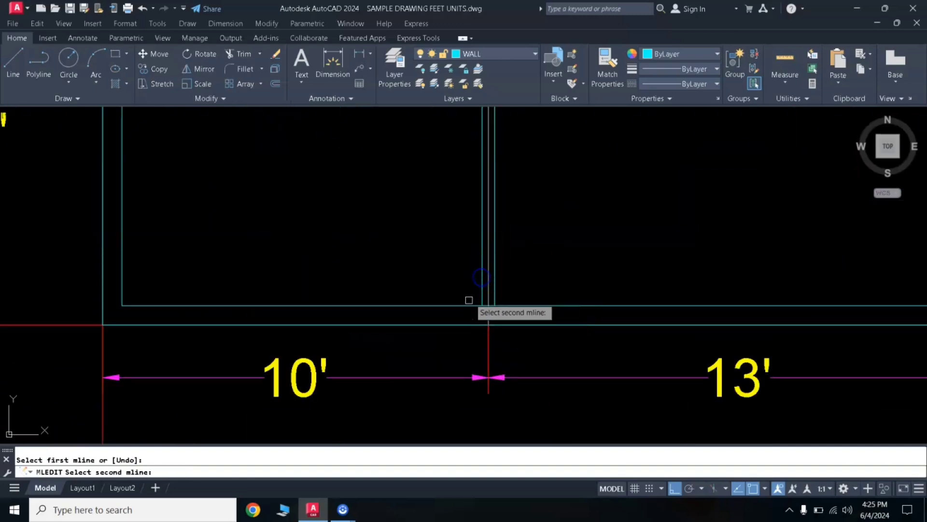
pyautogui.click(465, 305)
# Zoom out and pan to show both floor plans side by side
pyautogui.scroll(-2, 436, 258)
pyautogui.scroll(-2, 436, 258)
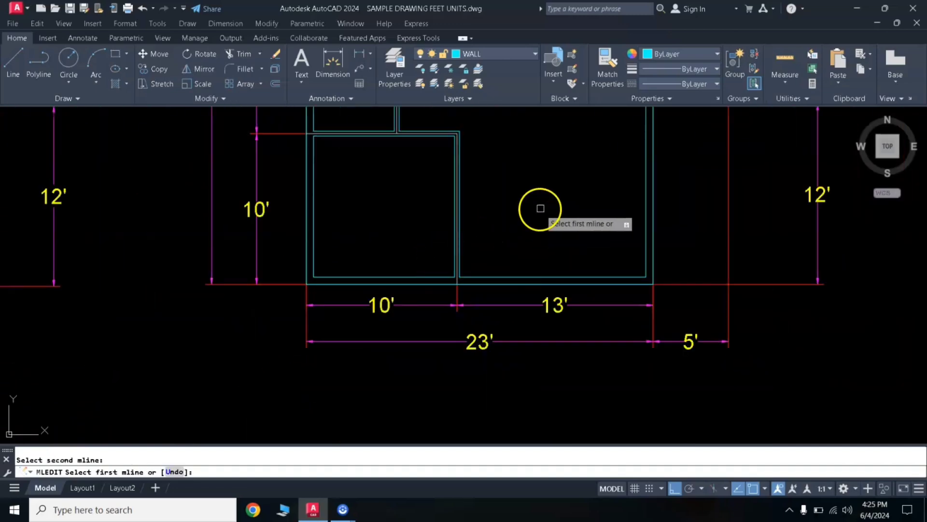
pyautogui.moveTo(541, 209)
pyautogui.mouseDown(button='middle')
pyautogui.moveTo(532, 292)
pyautogui.moveTo(450, 288)
pyautogui.mouseUp(button='middle')
pyautogui.scroll(-2, 463, 236)
pyautogui.moveTo(463, 236); pyautogui.dragTo(412, 279, button='middle')
pyautogui.scroll(-2, 410, 284)
pyautogui.moveTo(406, 244)
pyautogui.mouseDown(button='middle')
pyautogui.moveTo(496, 262)
pyautogui.moveTo(503, 246)
pyautogui.mouseUp(button='middle')
pyautogui.scroll(2, 498, 254)
pyautogui.scroll(-2, 498, 248)
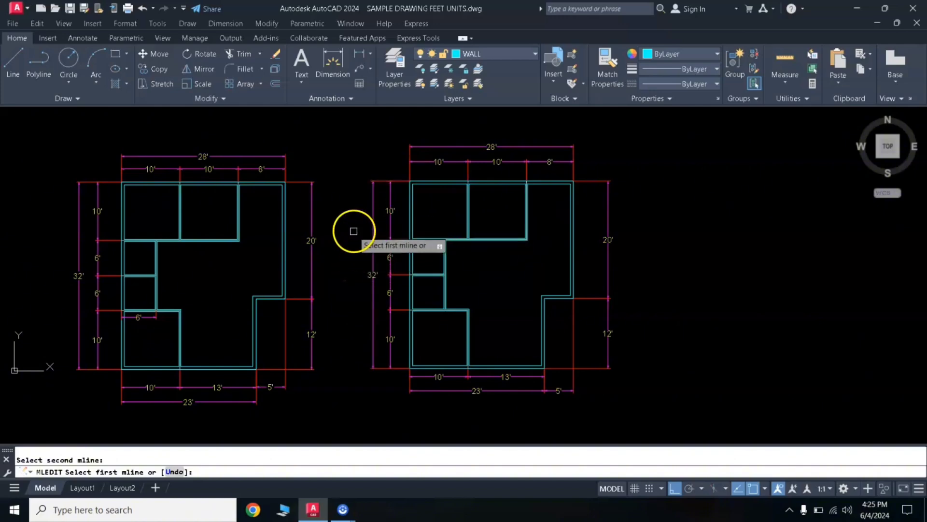
# Exit MLEDIT and frame the original and redrawn floor plans together for comparison
pyautogui.press('Return')
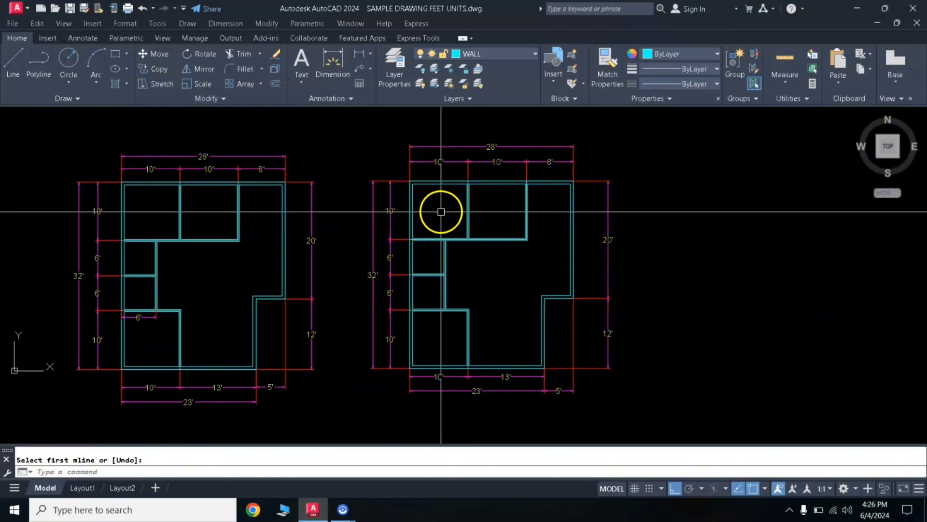
pyautogui.scroll(2, 455, 224)
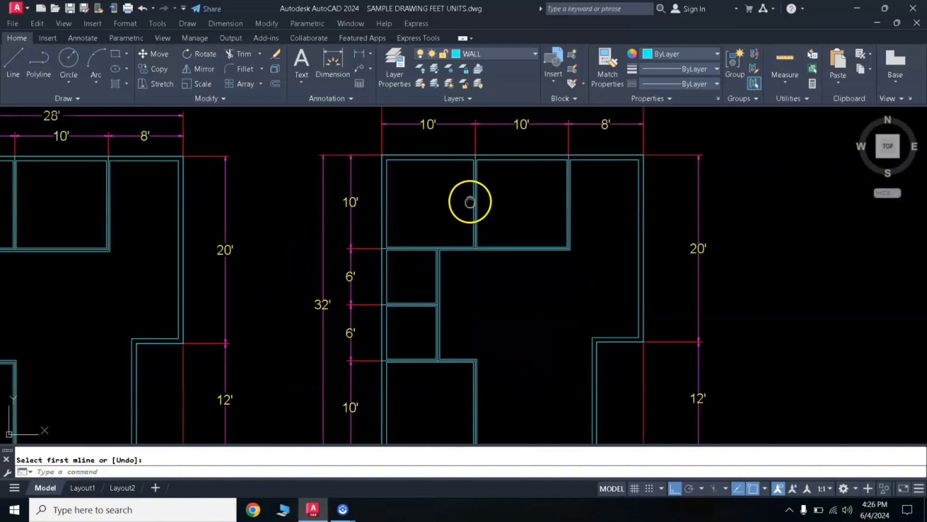
pyautogui.scroll(-3, 454, 224)
pyautogui.moveTo(447, 232); pyautogui.dragTo(464, 208, button='middle')
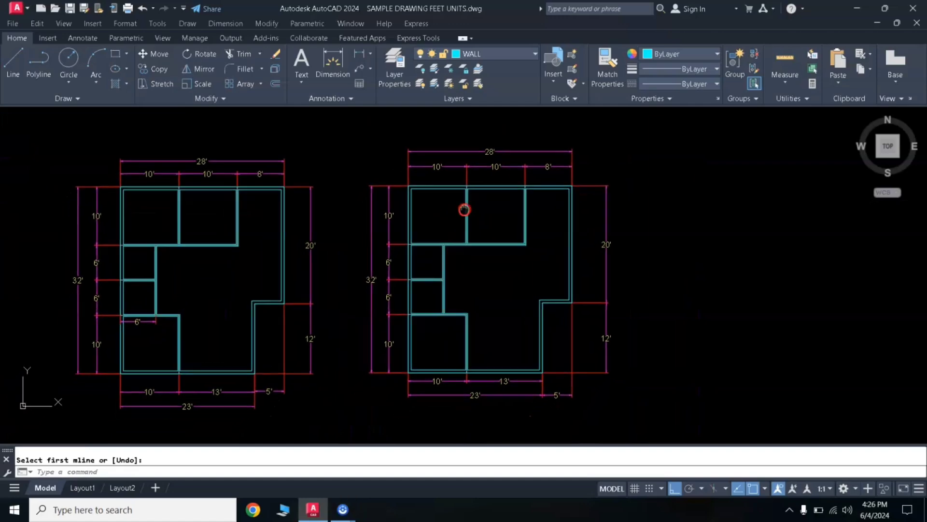